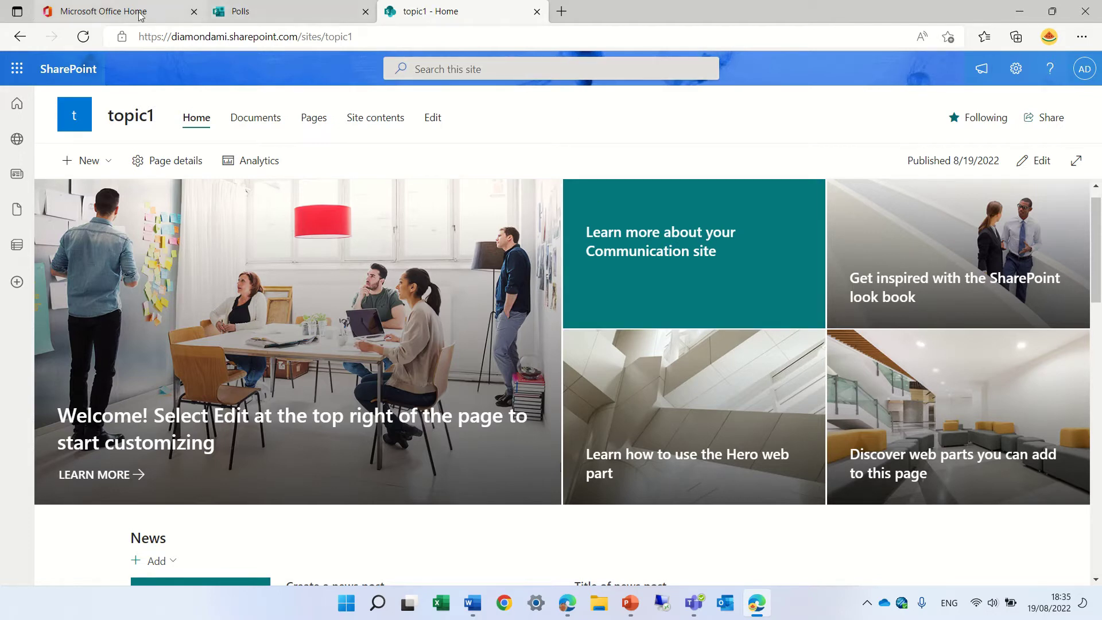
Switch to the browser tab holding the Polls form in Microsoft Forms.
left_click(268, 15)
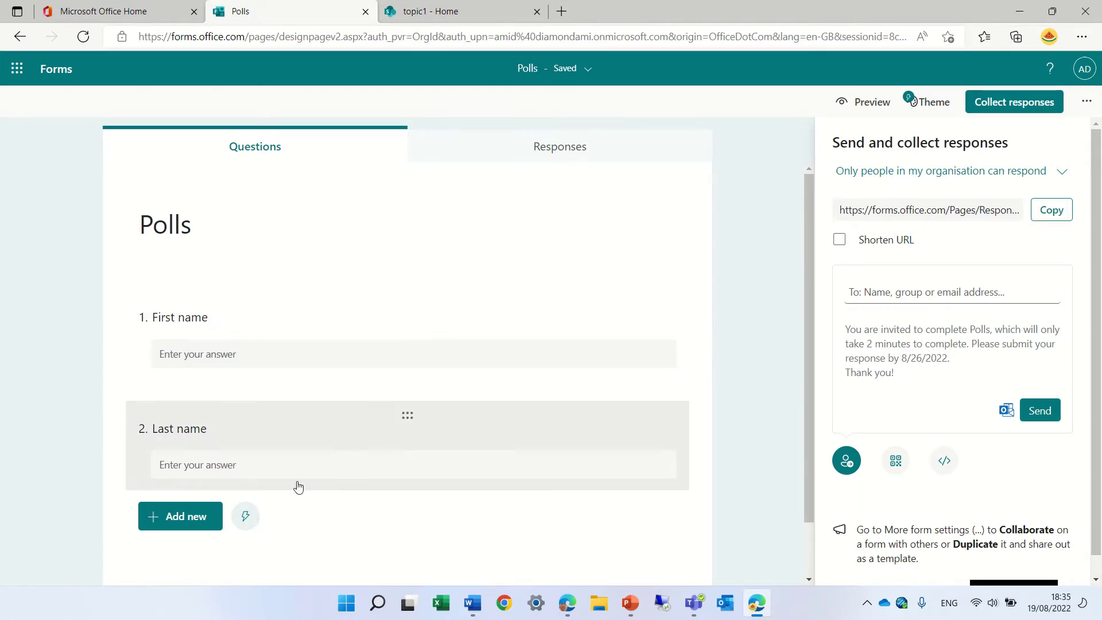
Preview the Polls form, then let anyone respond and copy its response link.
left_click(860, 102)
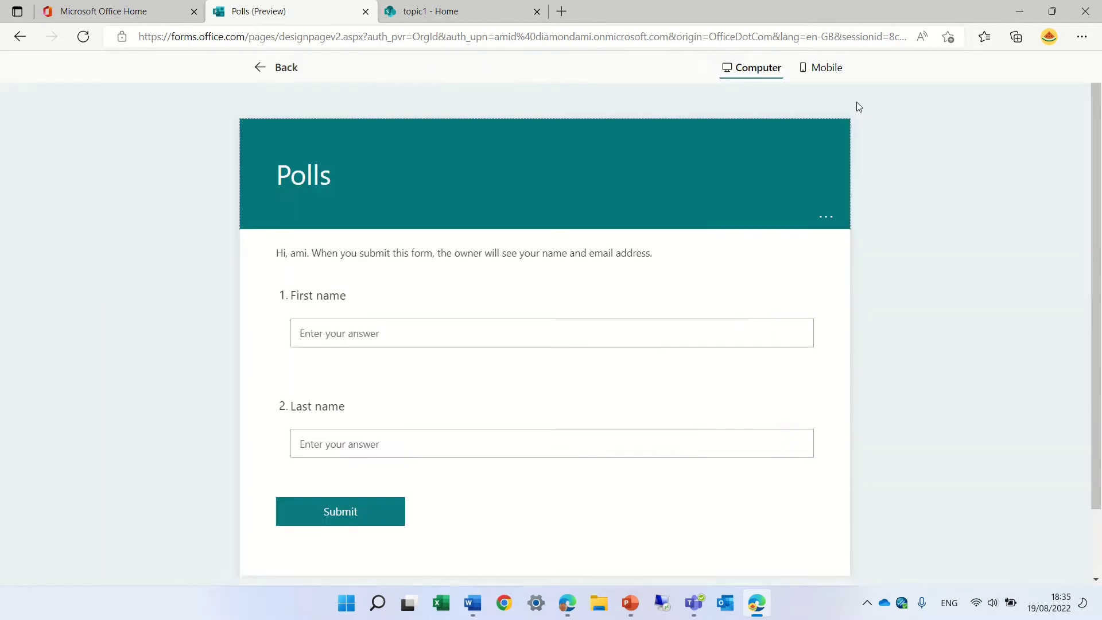
left_click(267, 67)
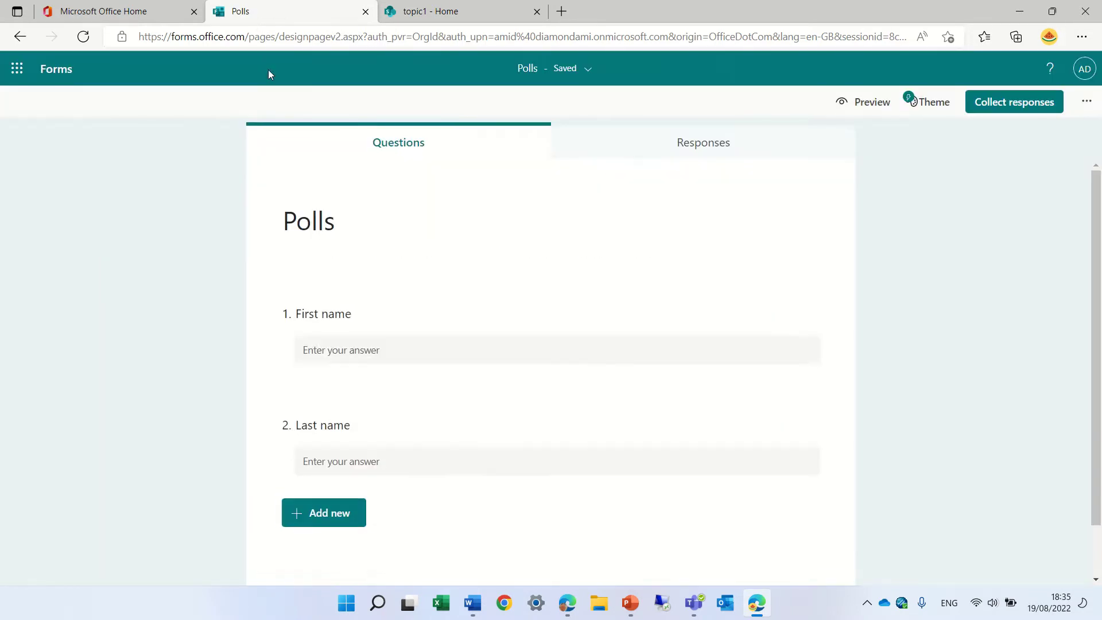
left_click(1042, 111)
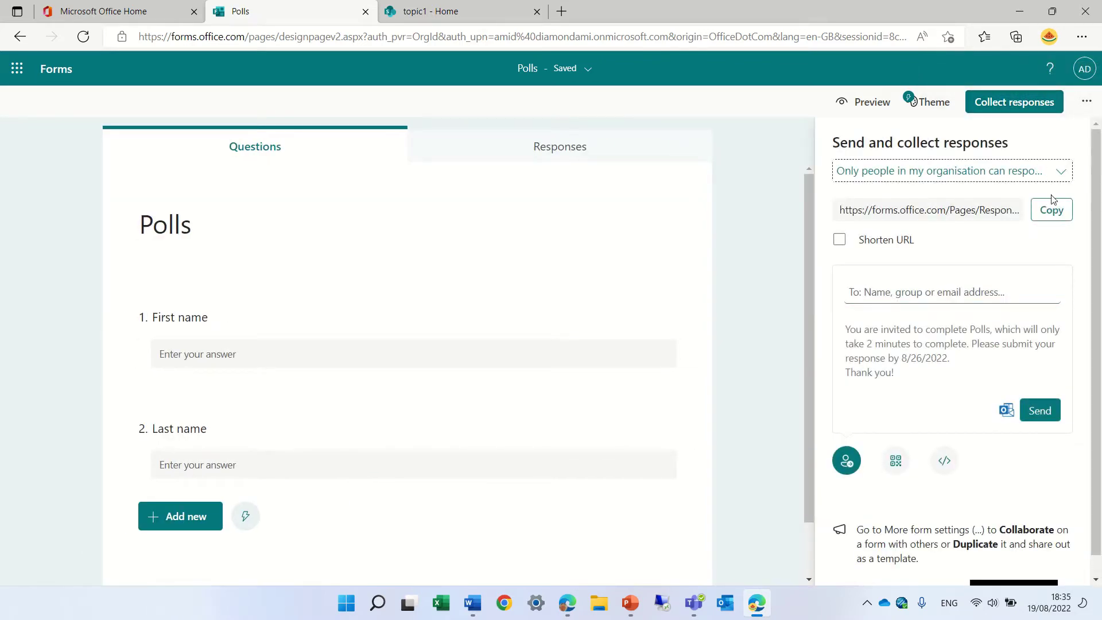
left_click(1062, 172)
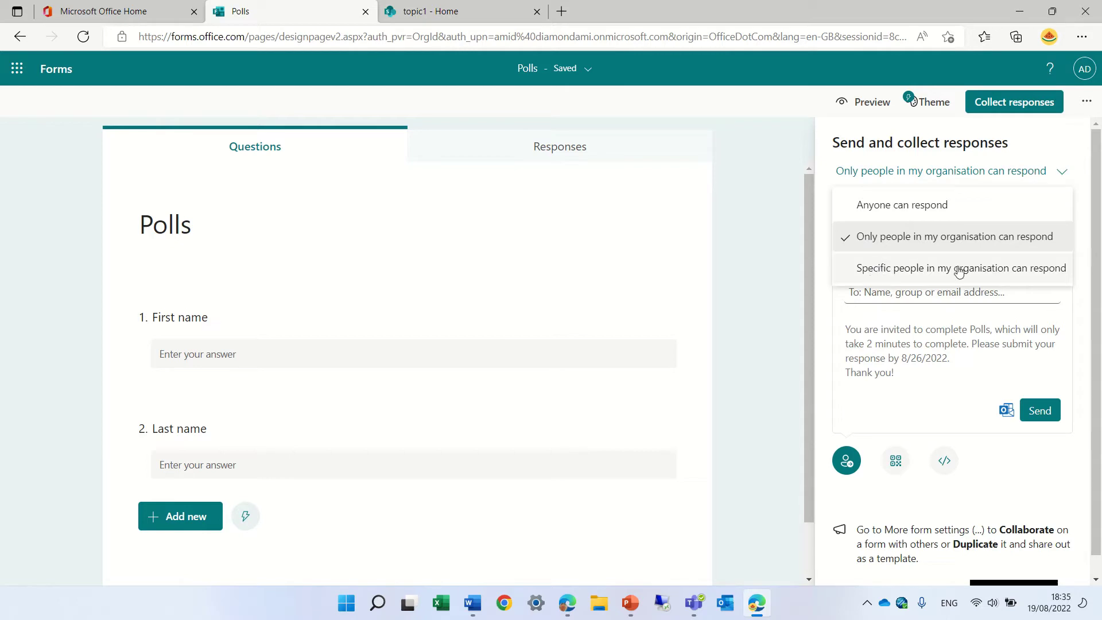
left_click(875, 212)
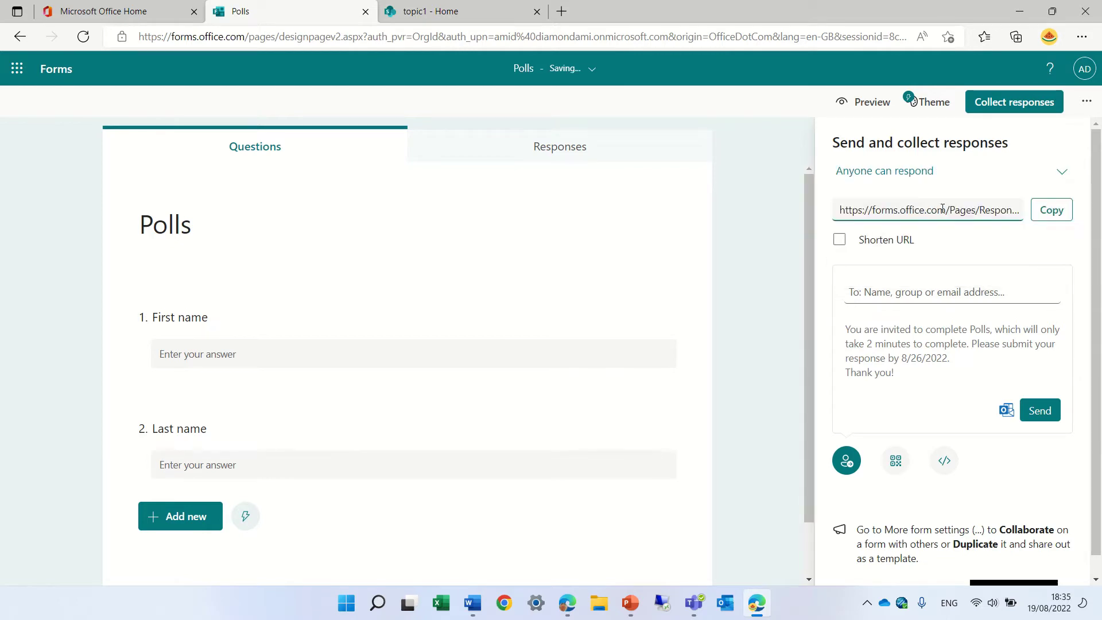
left_click(1060, 212)
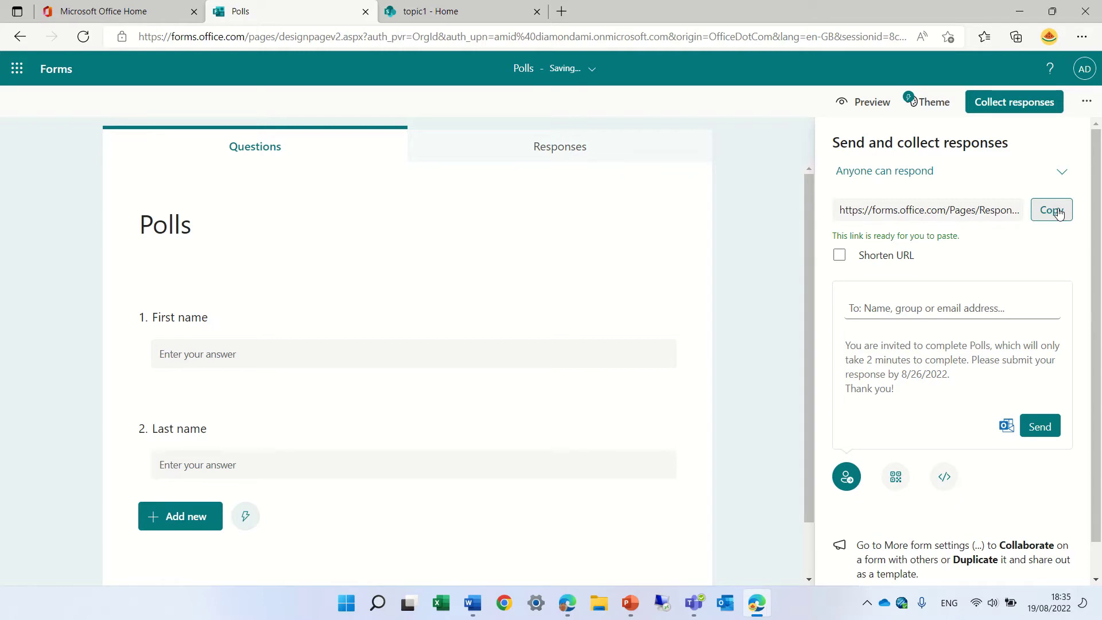
Edit the topic1 home page and insert a Microsoft Forms web part below the hero.
left_click(438, 15)
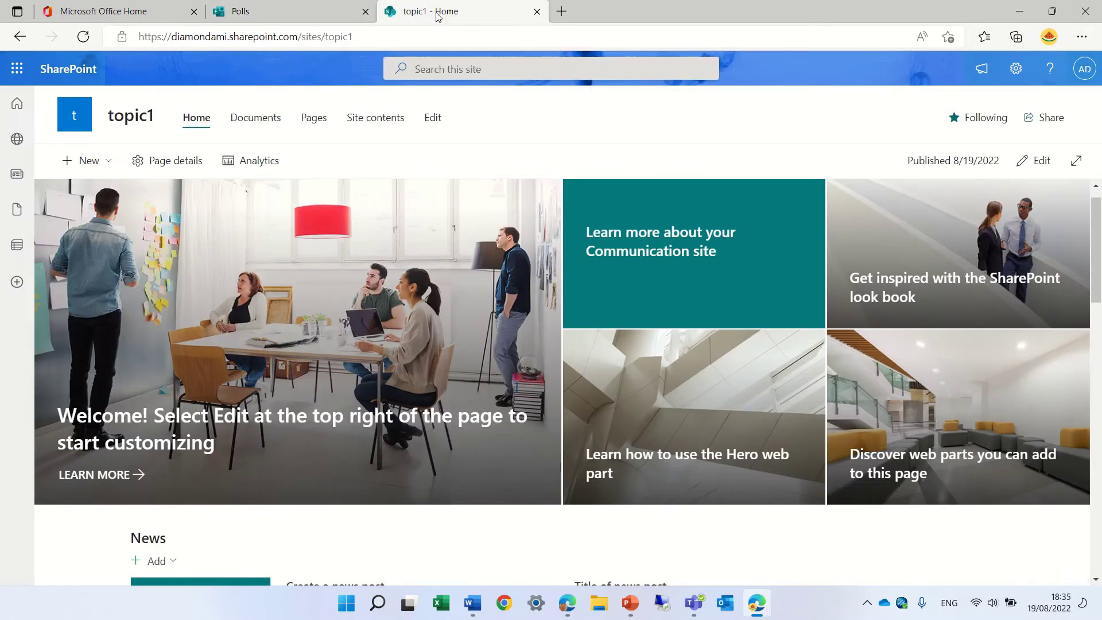
left_click(1037, 164)
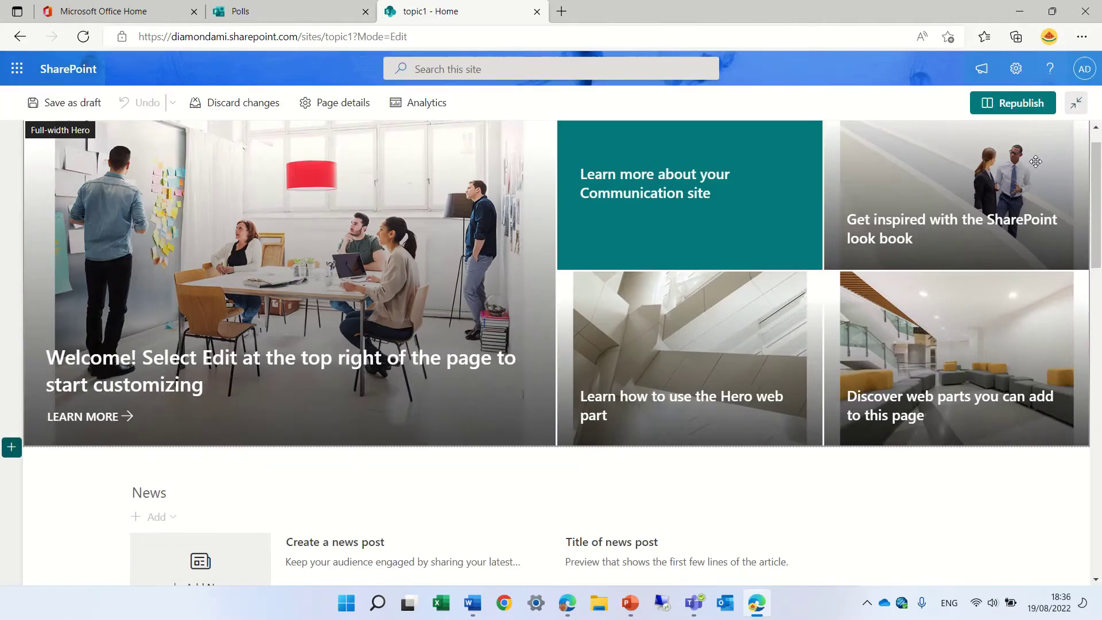
scroll(1076, 201, "down", 3)
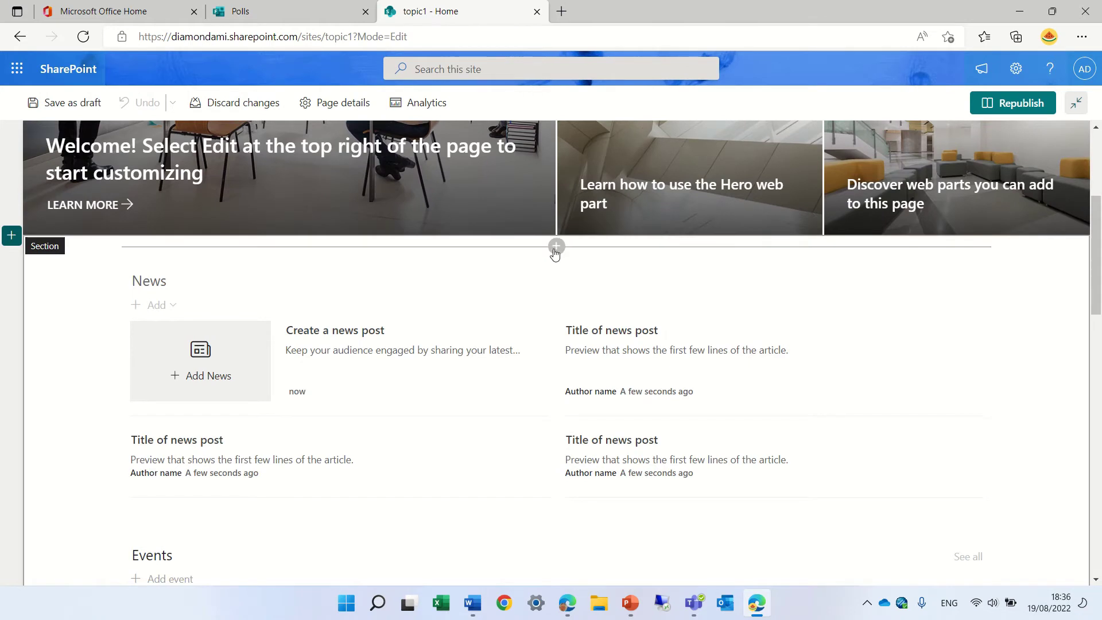
left_click(557, 247)
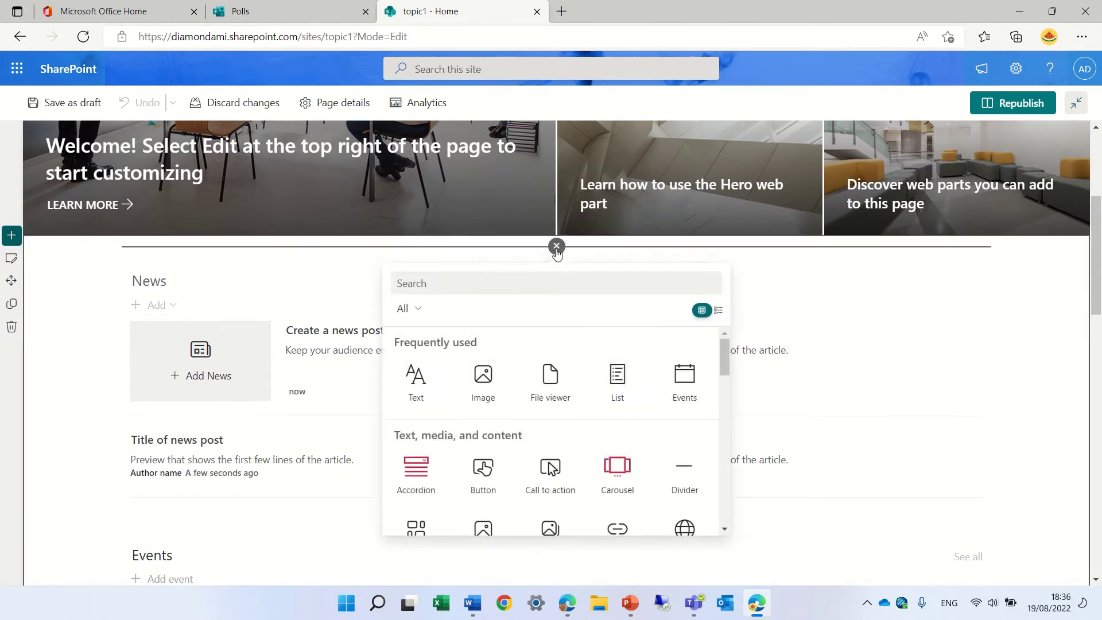
type("fp")
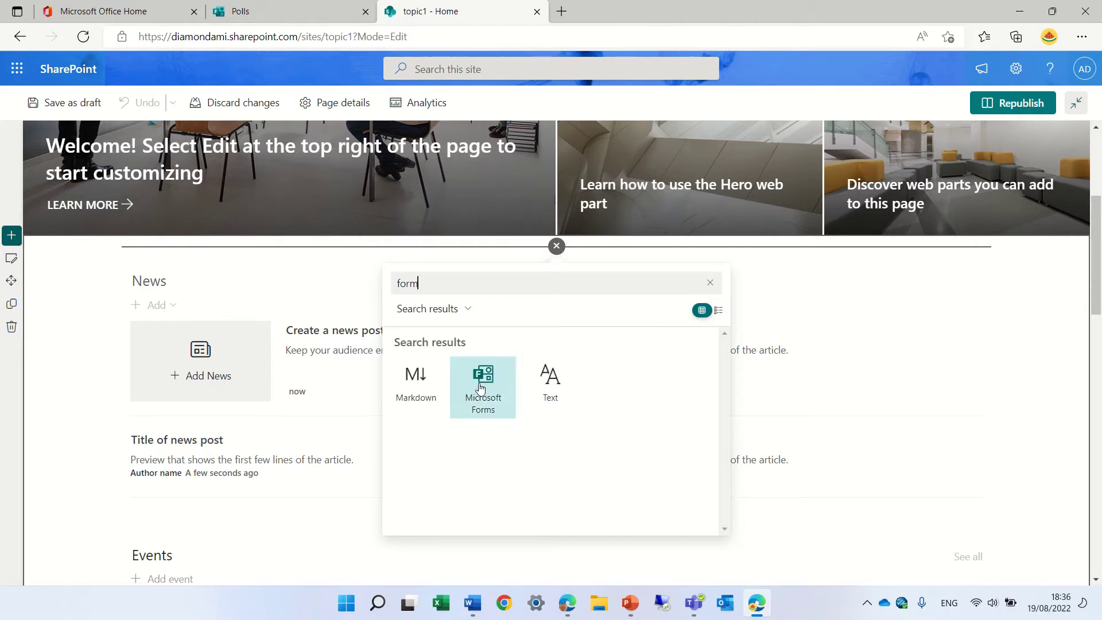
left_click(480, 383)
left_click(480, 383)
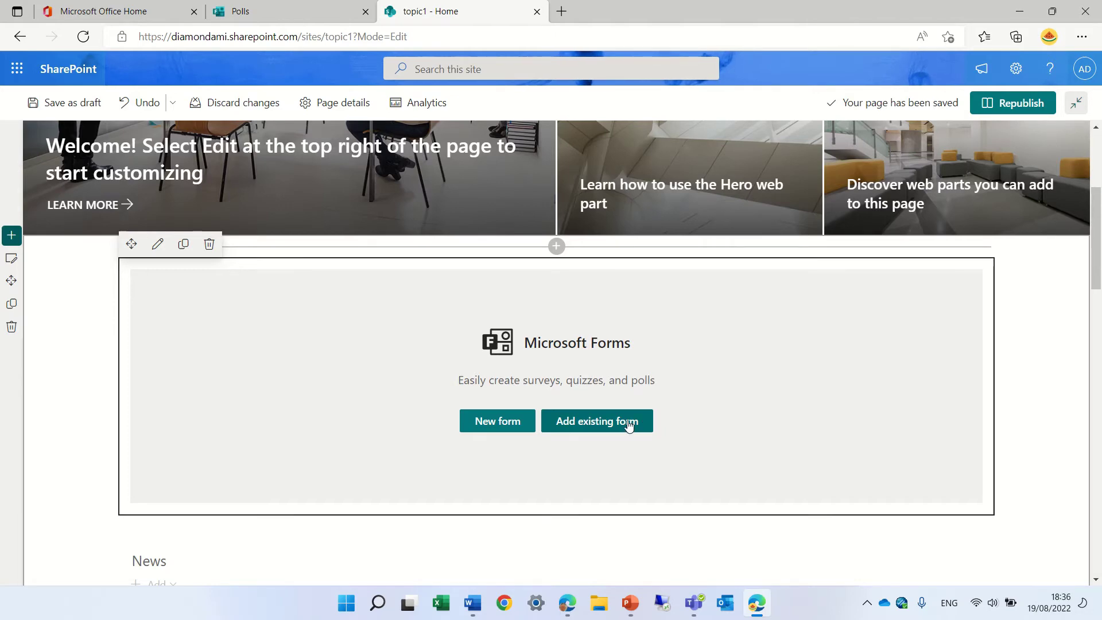
Embed the existing Polls form by pasting its copied link as the form web address.
left_click(628, 421)
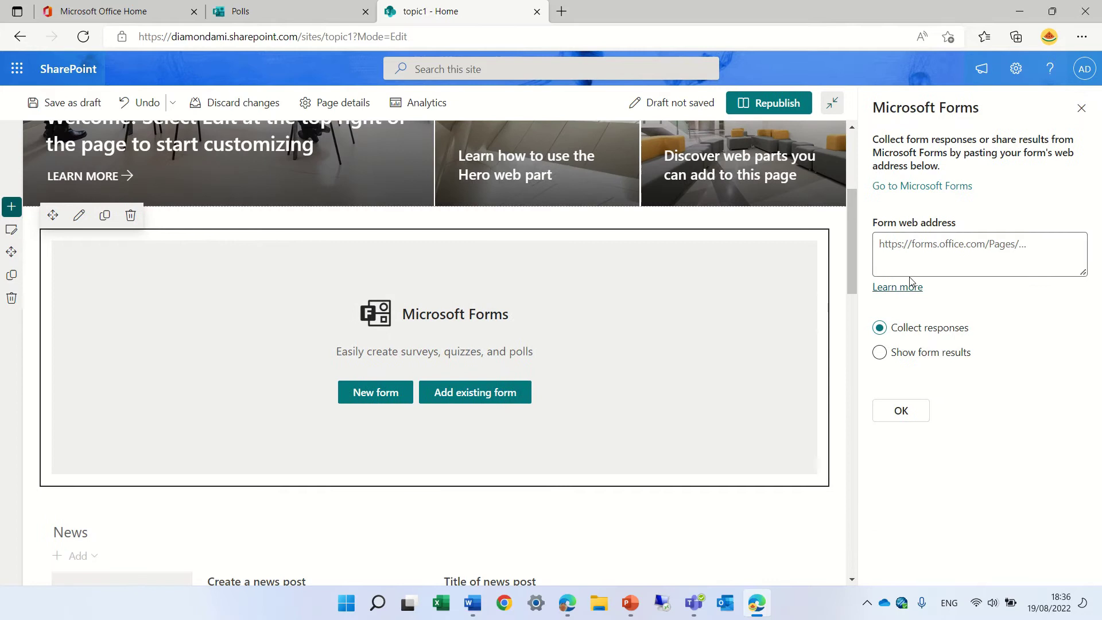
left_click(921, 266)
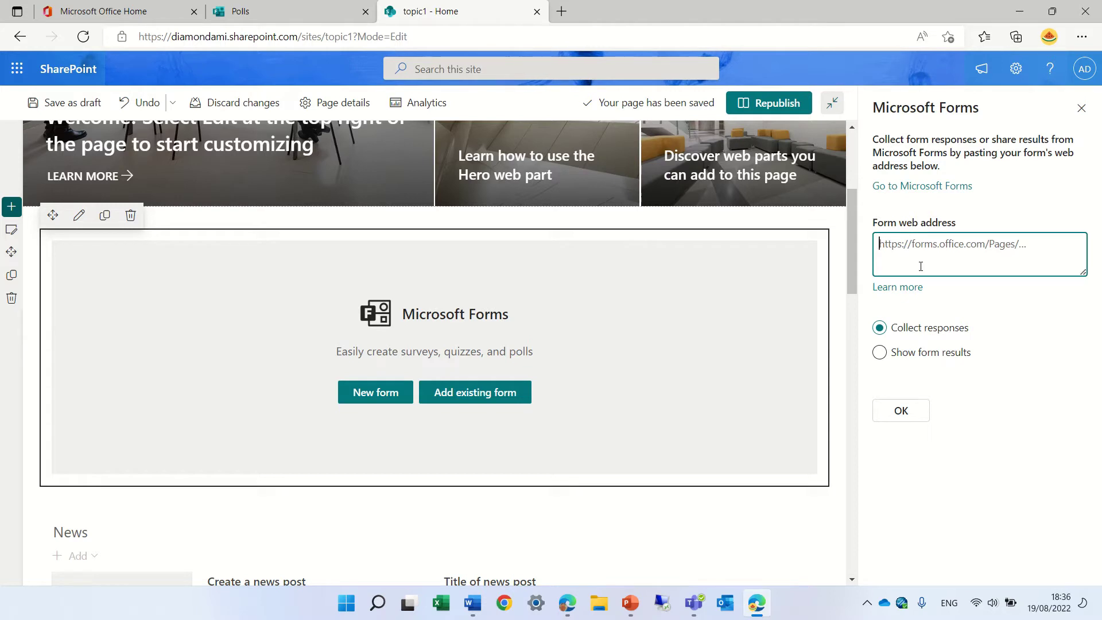
key("ctrl+v")
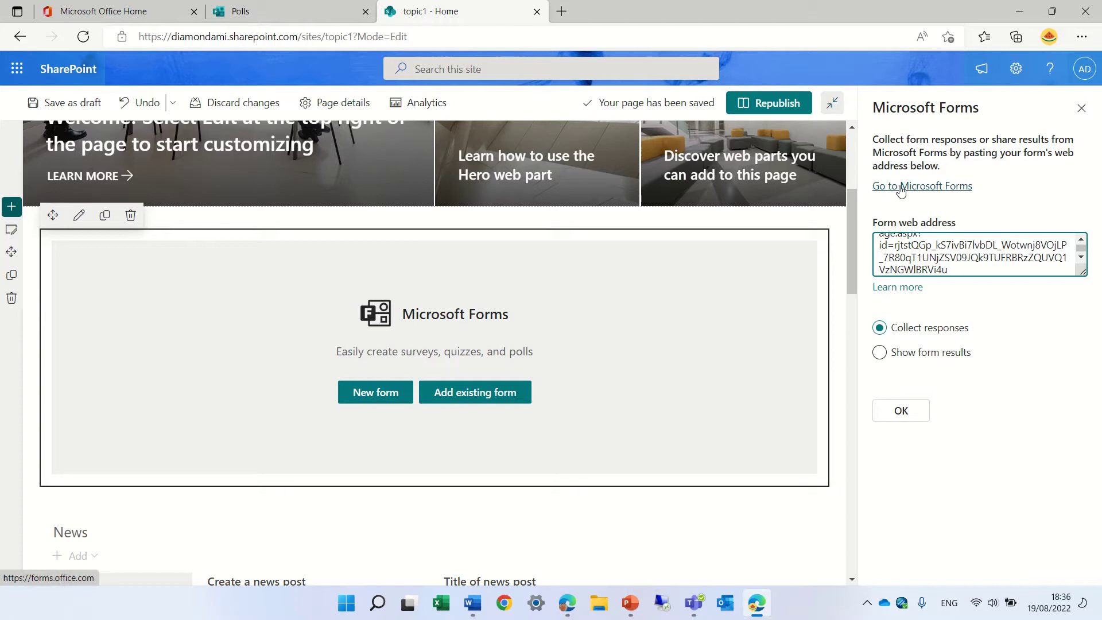
left_click(901, 412)
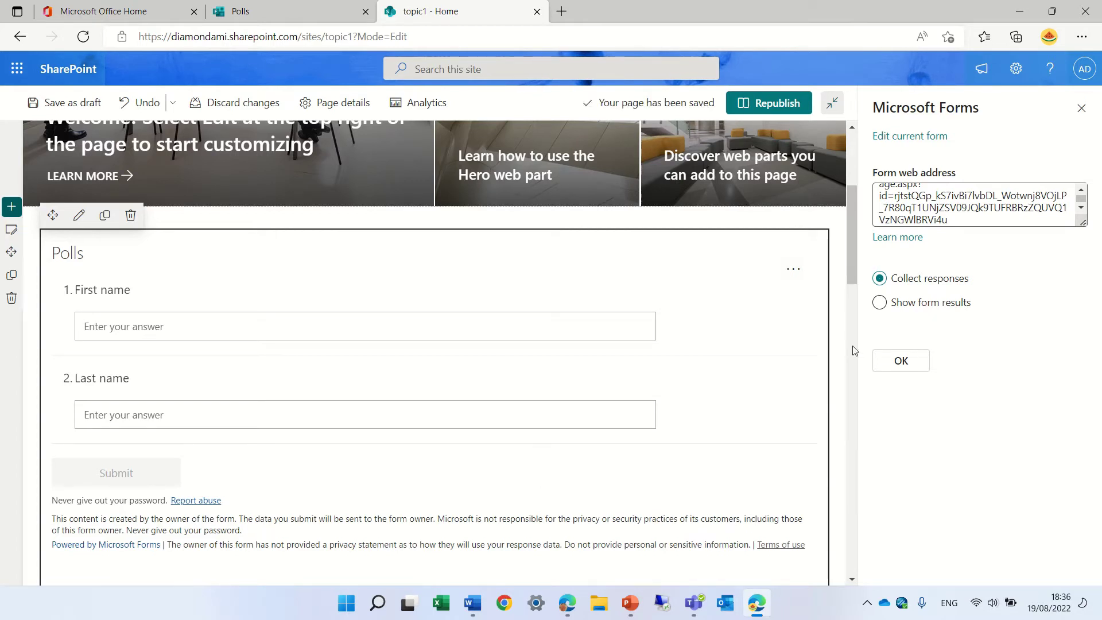
left_click(880, 304)
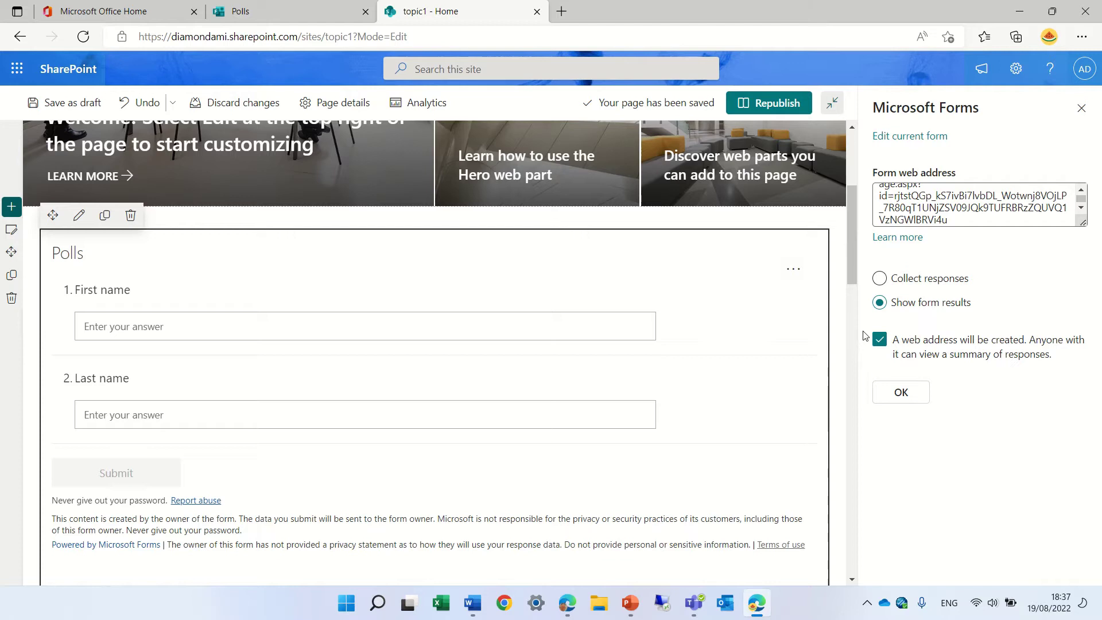
left_click(902, 392)
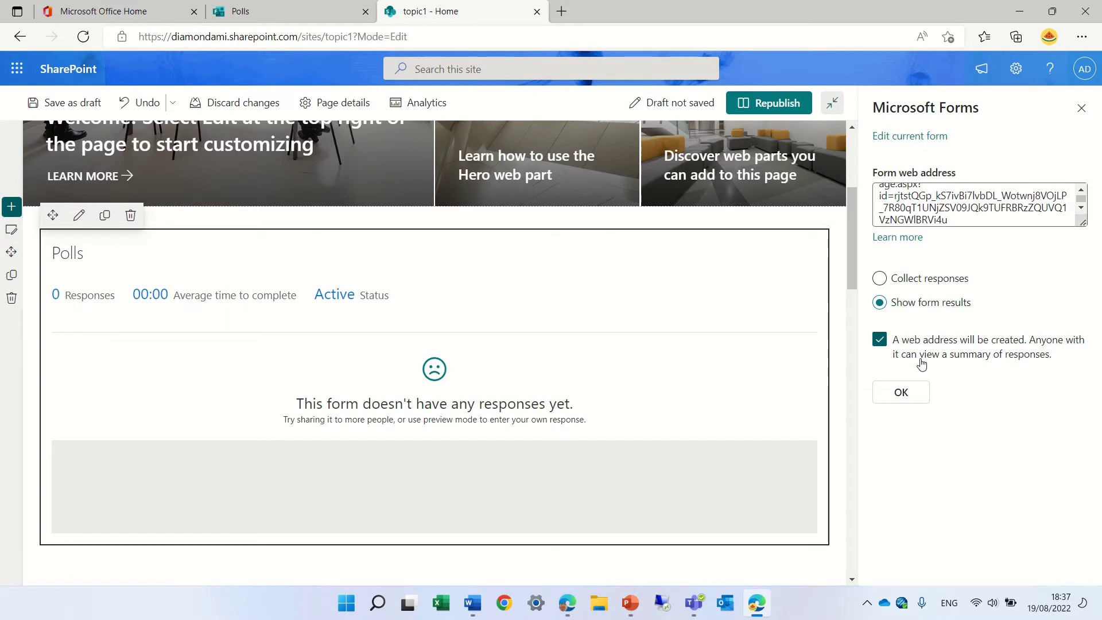
left_click(878, 280)
left_click(913, 368)
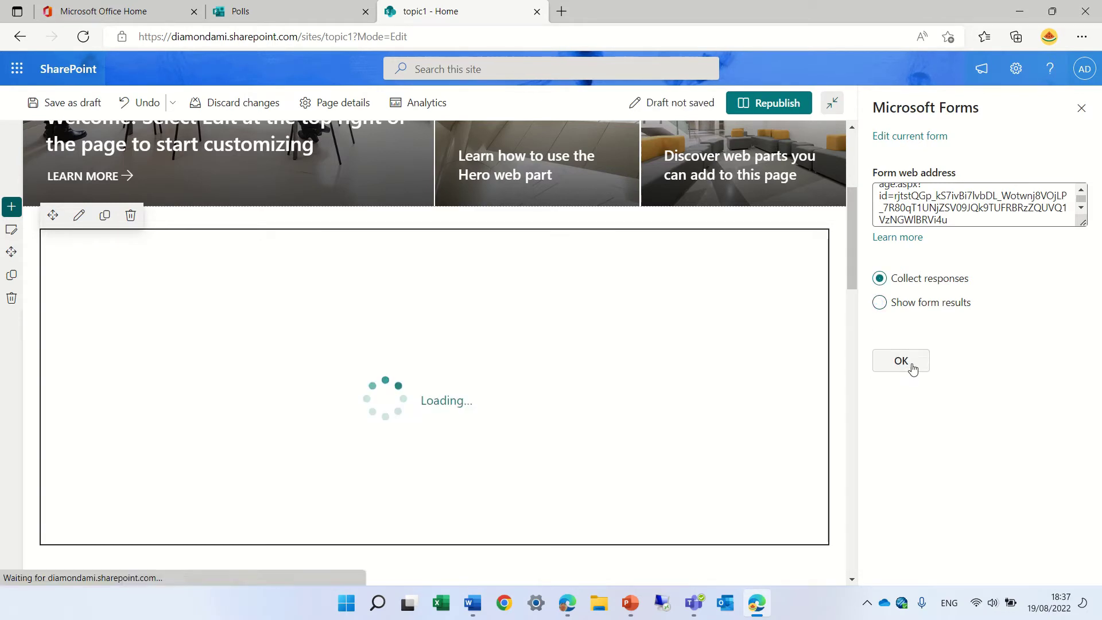
Close the Forms settings pane and republish the topic1 home page.
left_click(1083, 110)
left_click(1017, 104)
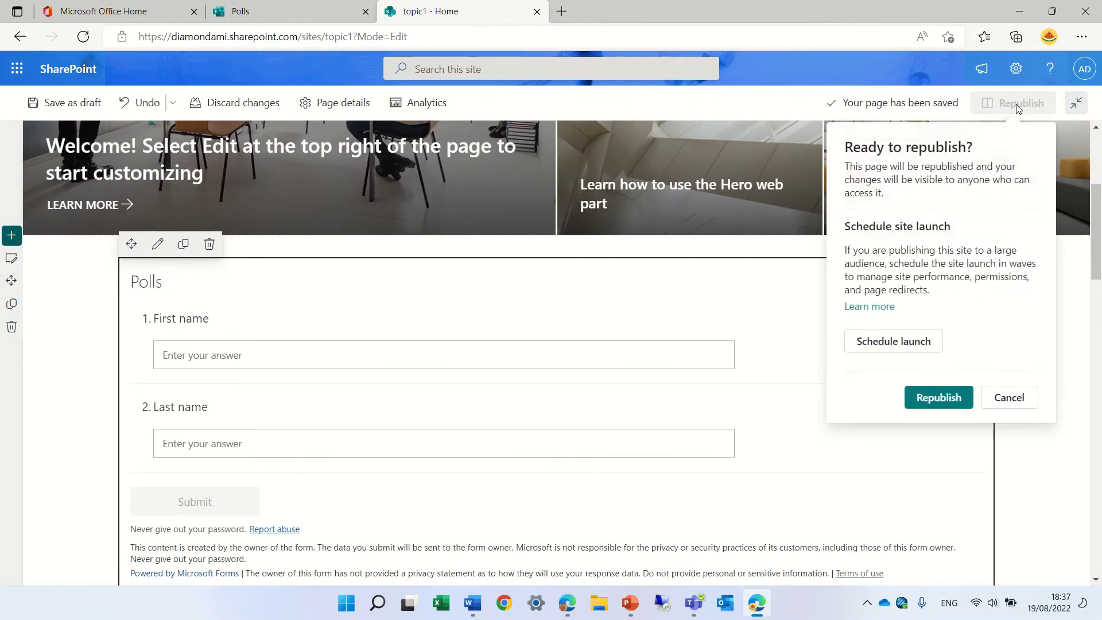
left_click(952, 400)
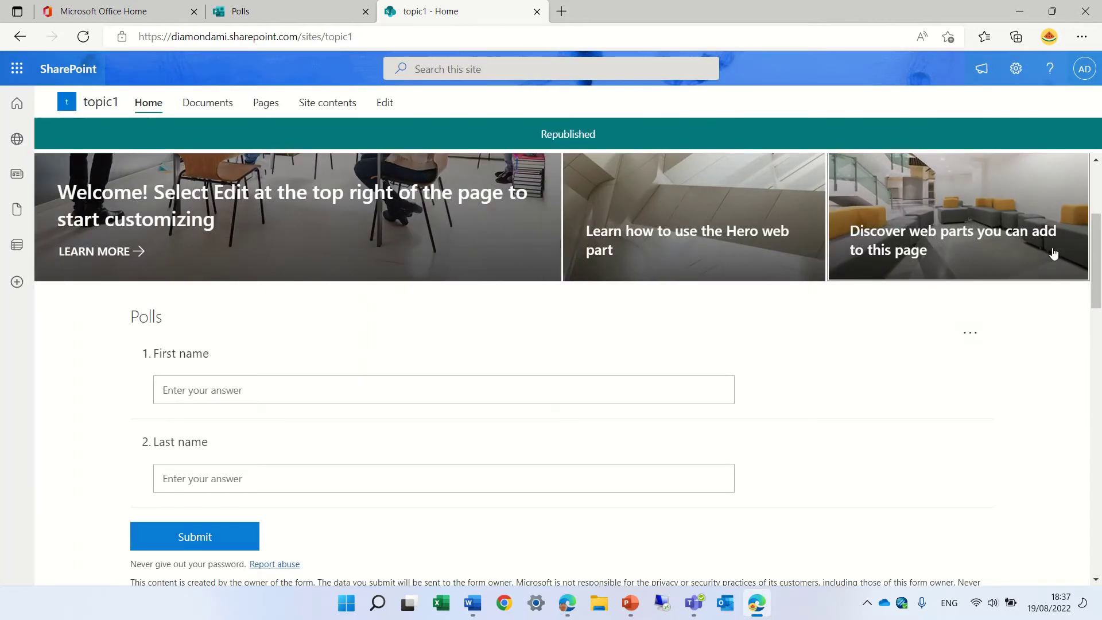
Enter test answers in the Polls form's First name and Last name fields.
scroll(804, 288, "down", 1)
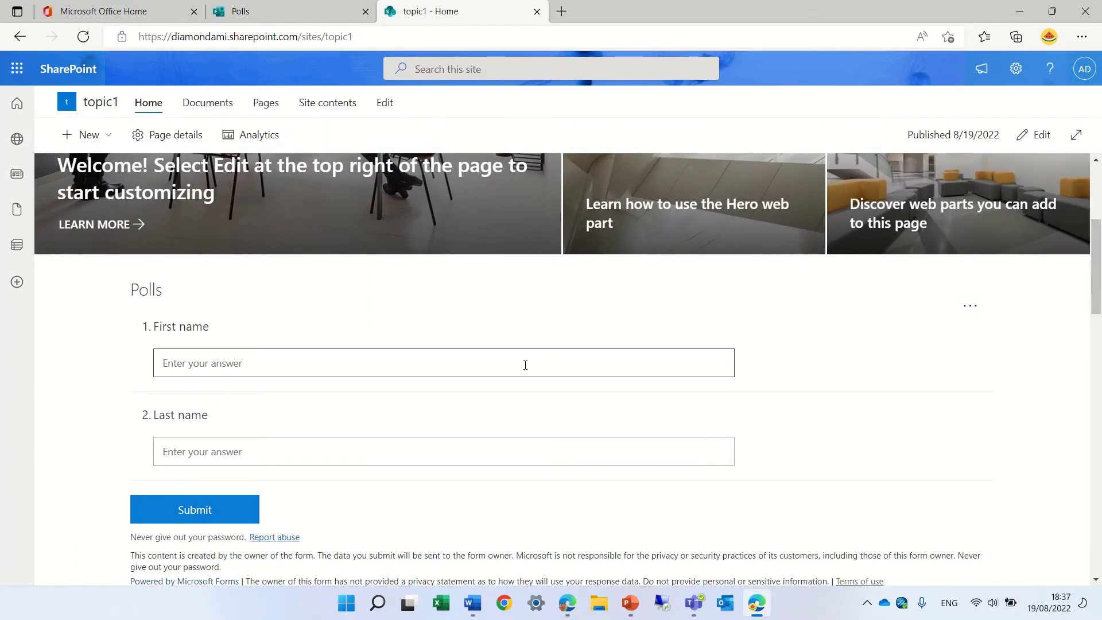
type("asss")
left_click(266, 449)
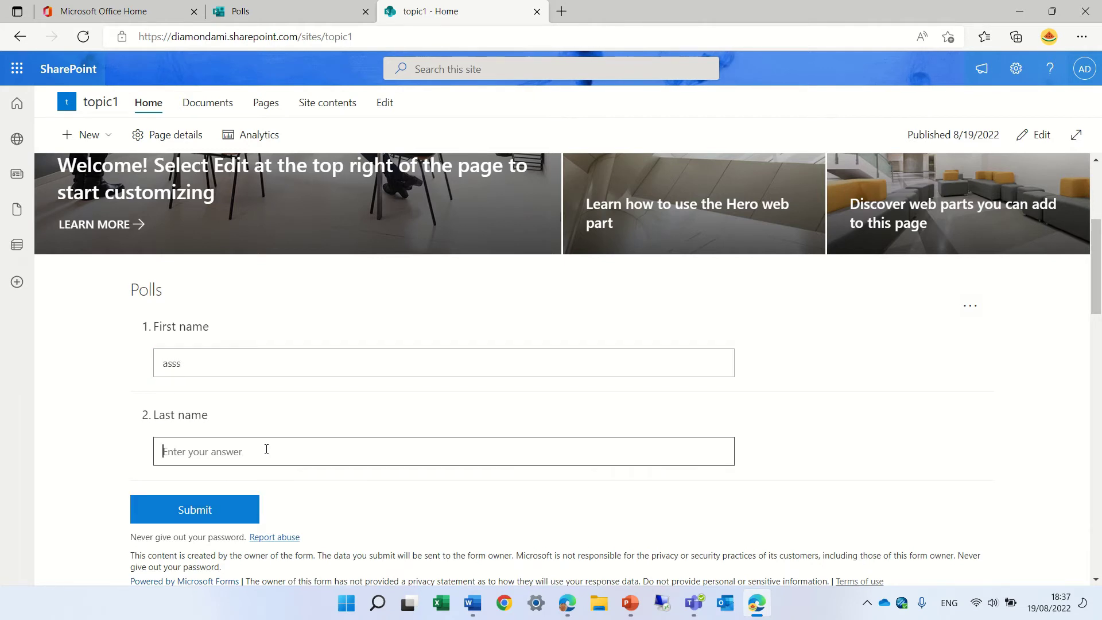
type("sss")
Return to edit mode and delete the Polls Forms web part from the page.
left_click(1038, 135)
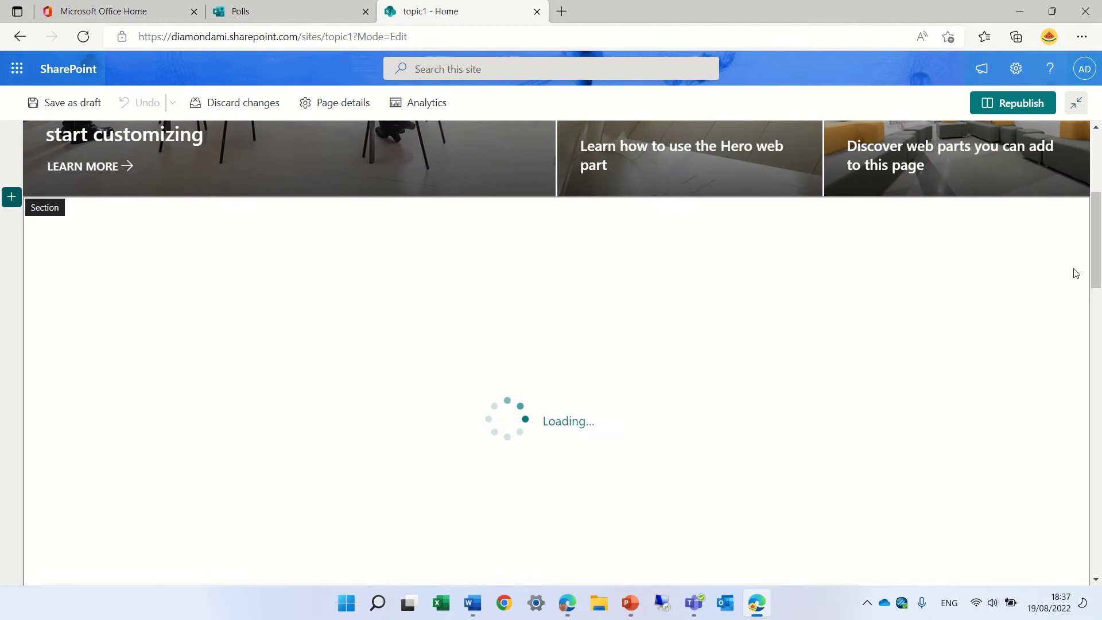
scroll(1098, 238, "down", 2)
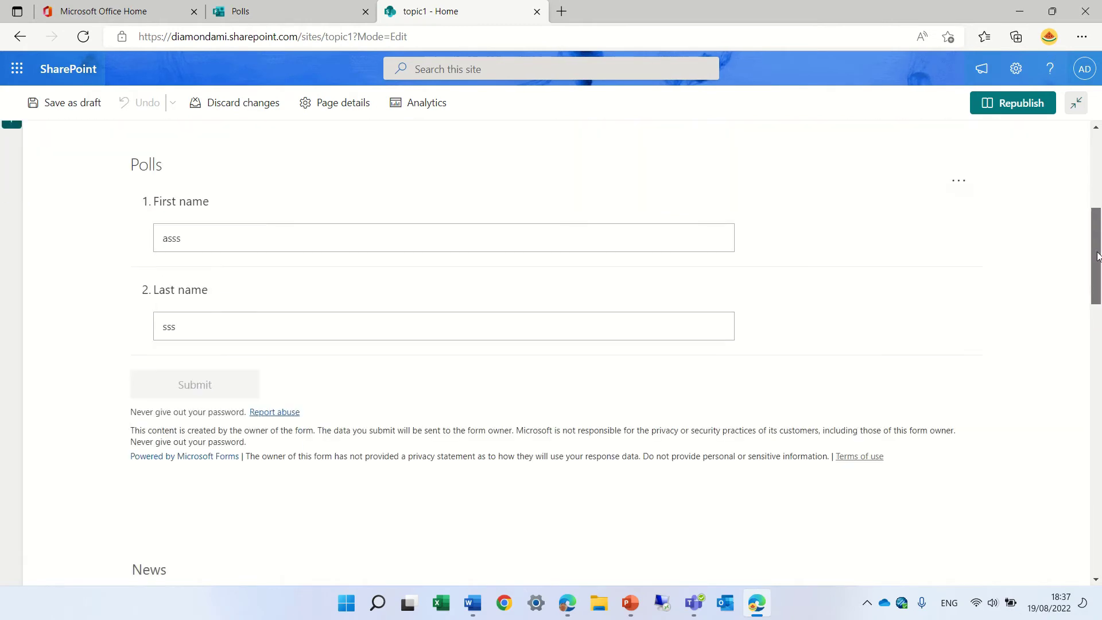
left_click(487, 193)
left_click(209, 134)
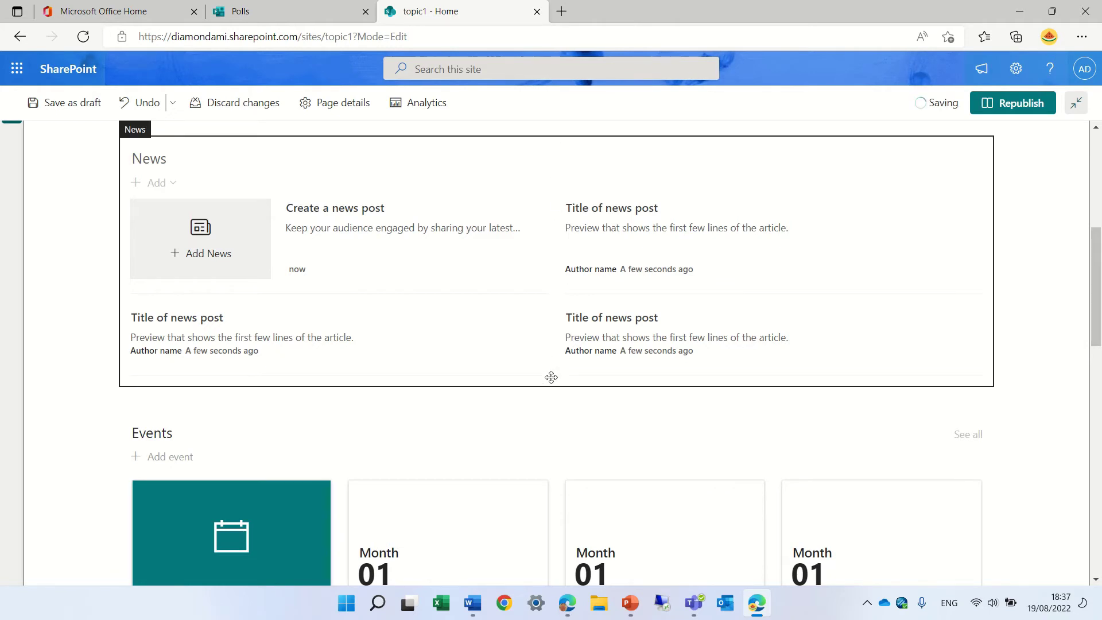
Add a Microsoft Forms web part below the News section.
left_click(558, 399)
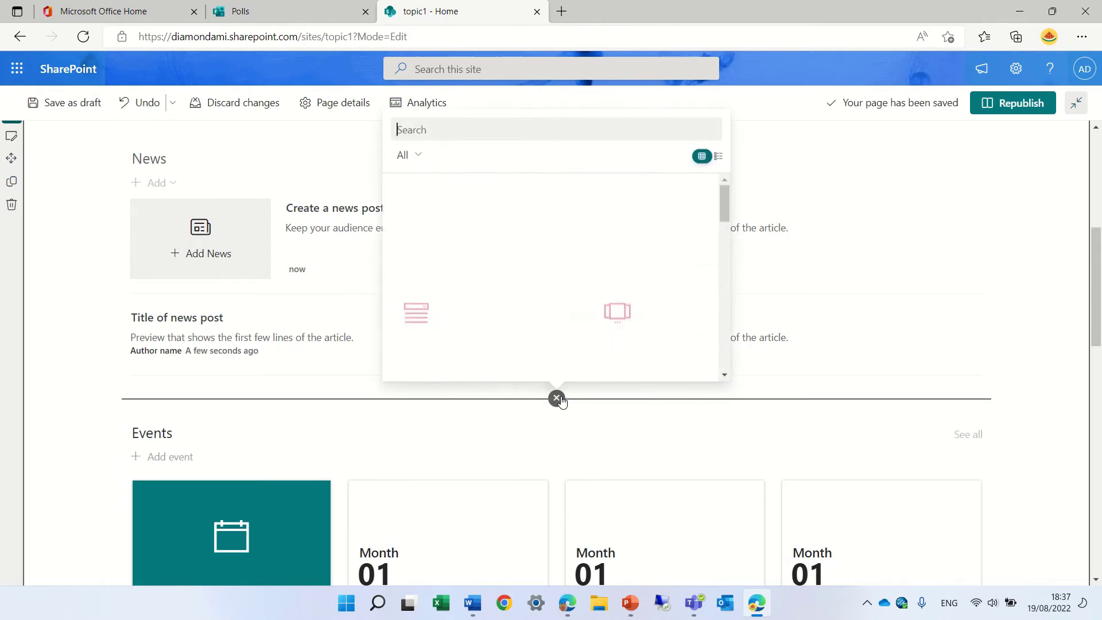
type("form")
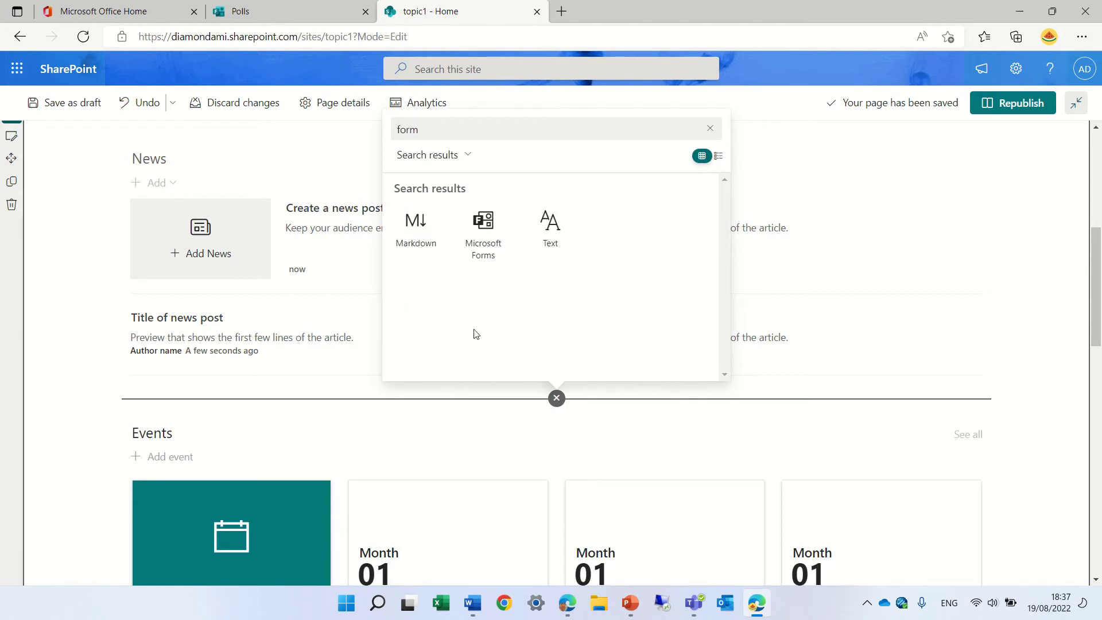
left_click(471, 245)
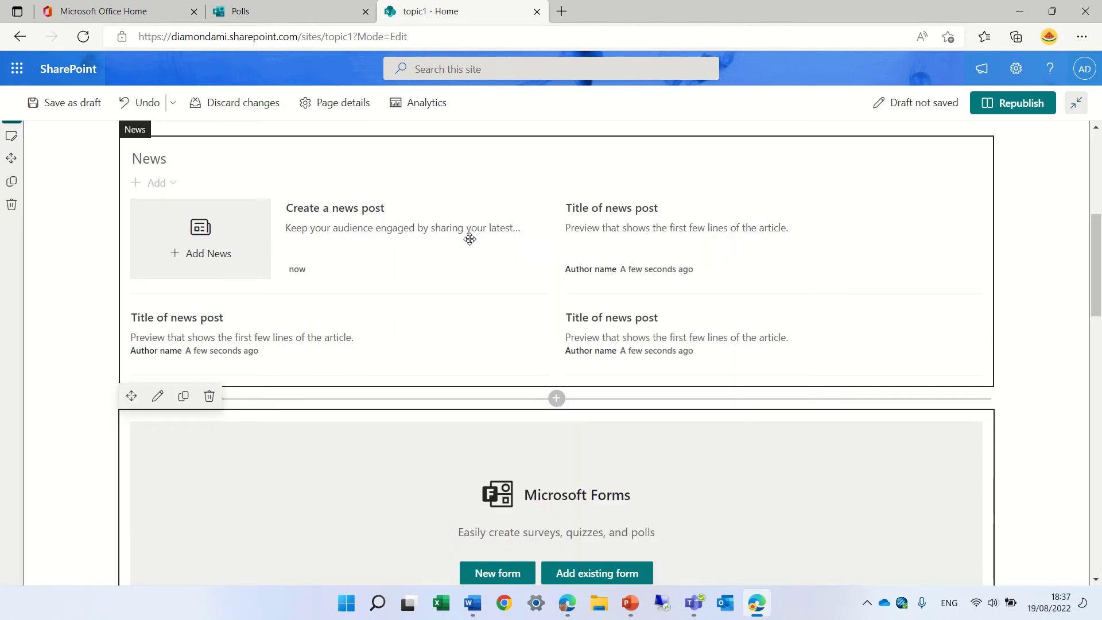
Create a new form from the web part named poll2wwww.
left_click(494, 575)
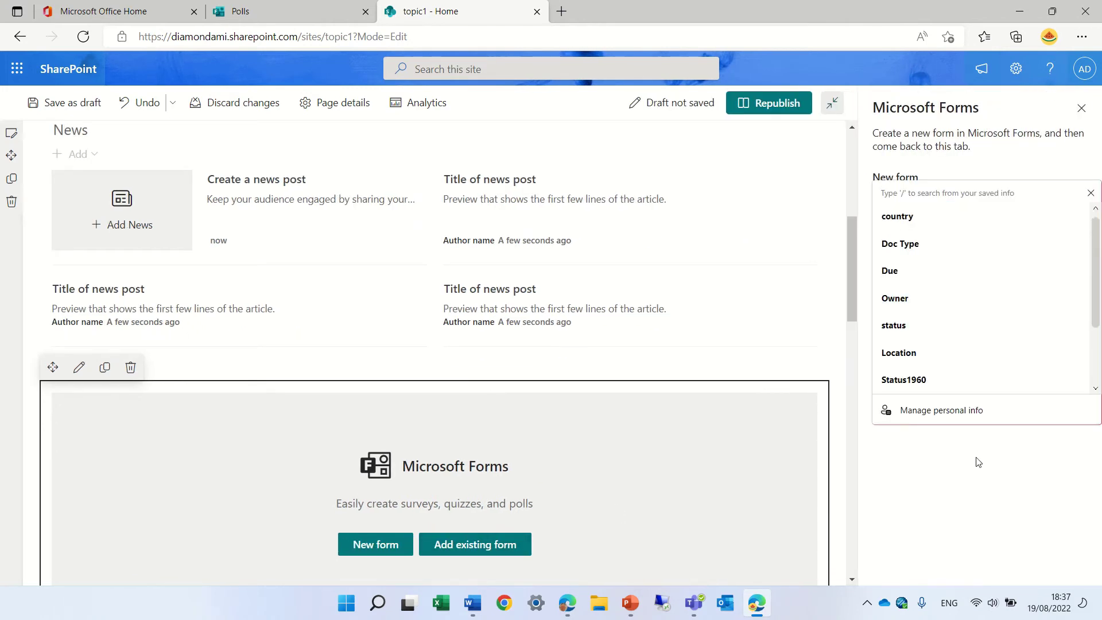
left_click(976, 471)
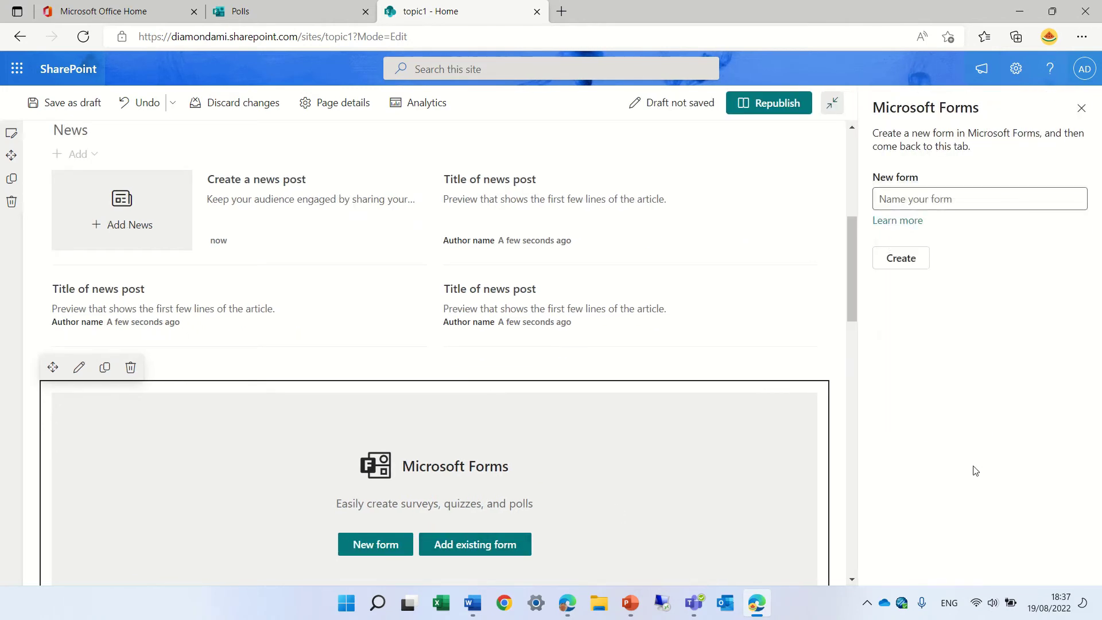
left_click(959, 204)
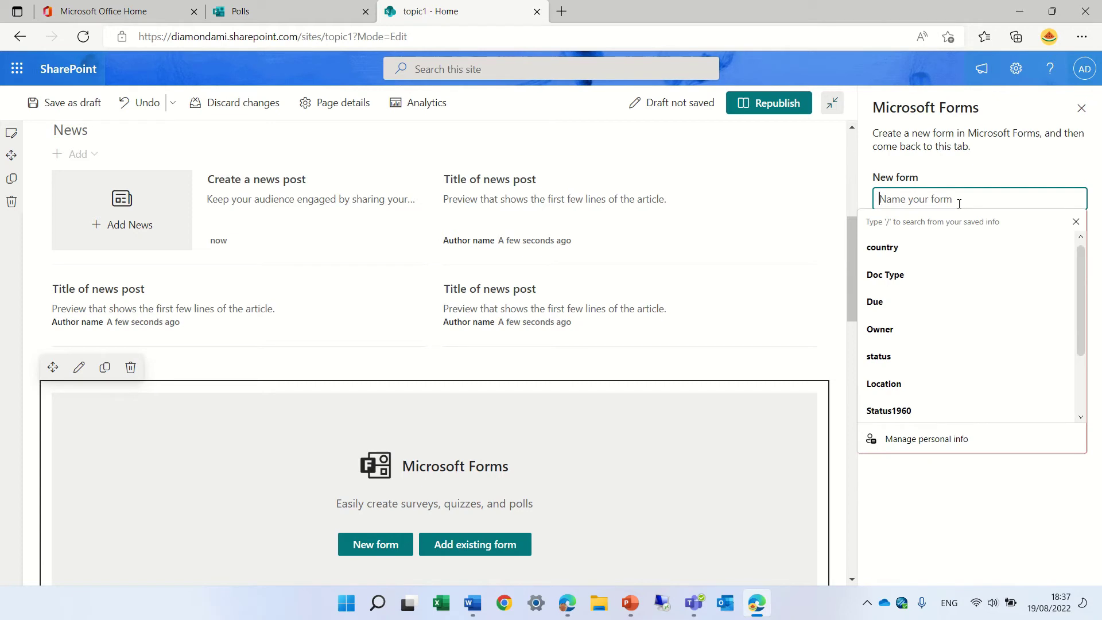
type("poll2")
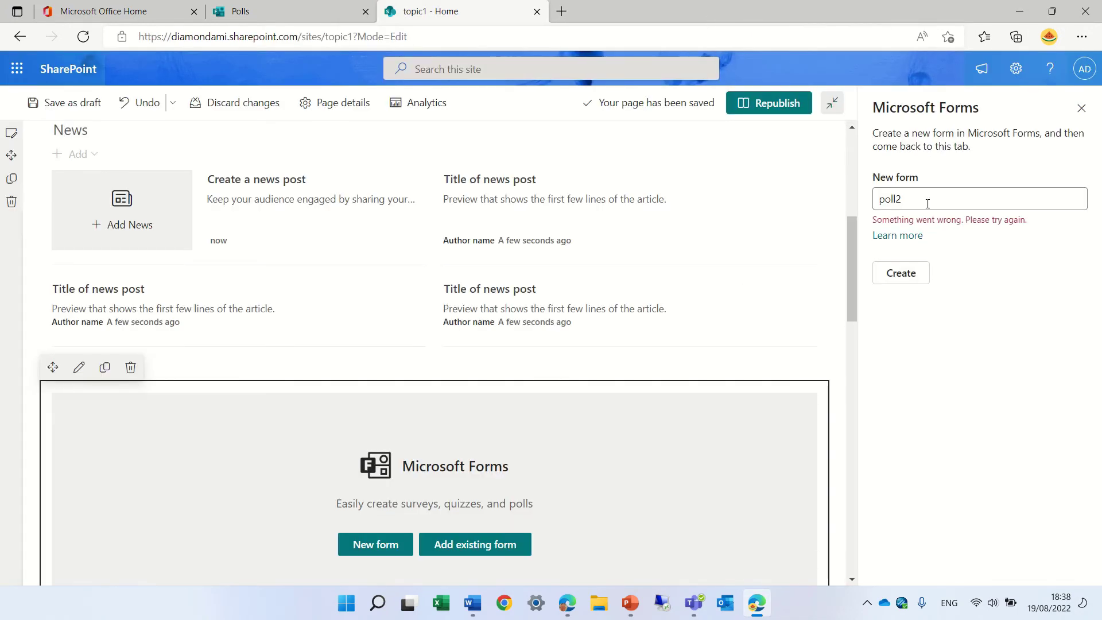
left_click(942, 199)
type("wwww")
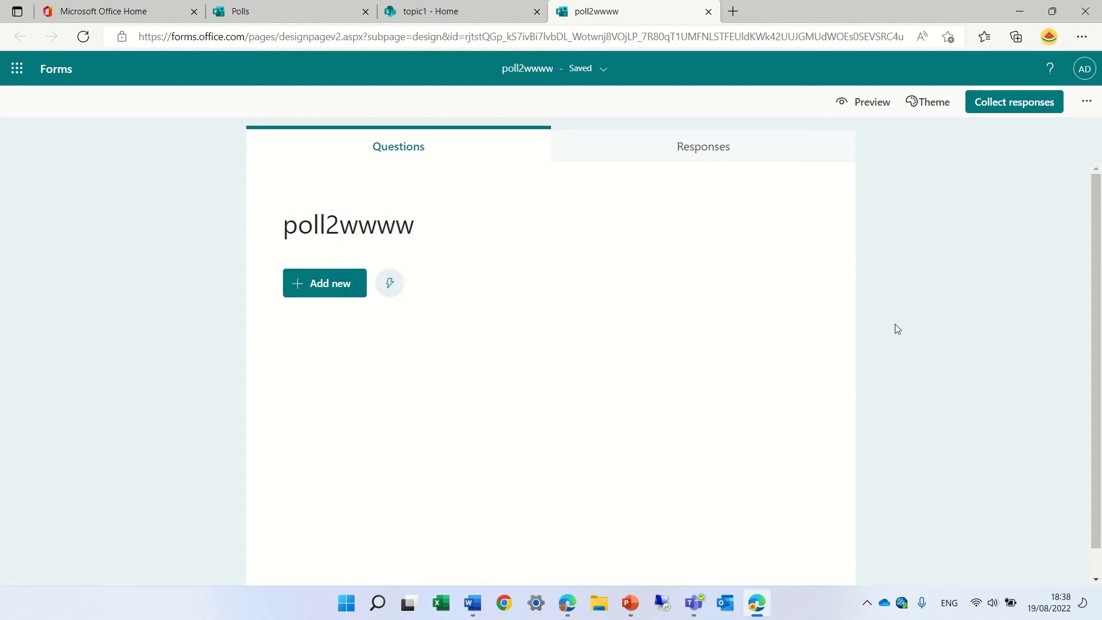
Add a choice question and a star rating question to poll2wwww, then copy its response link.
left_click(319, 290)
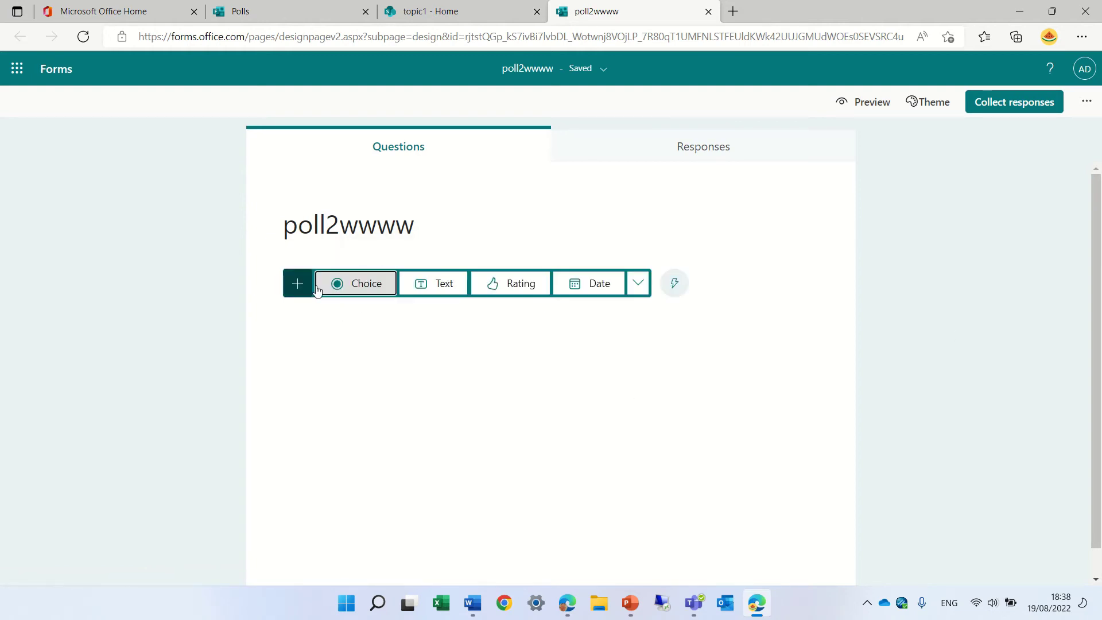
left_click(374, 291)
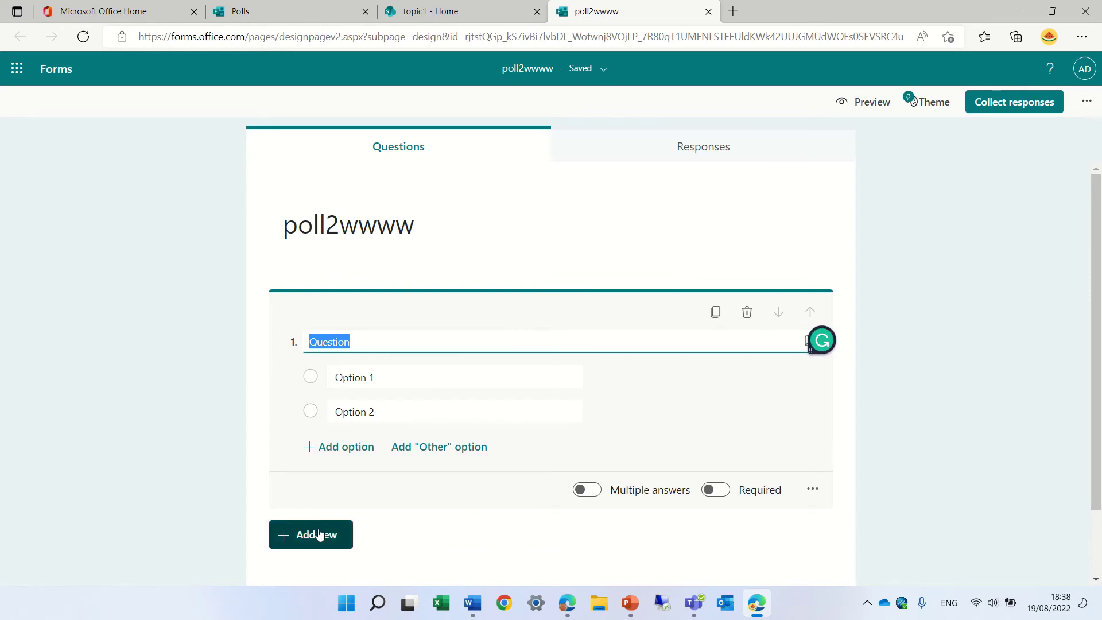
left_click(319, 535)
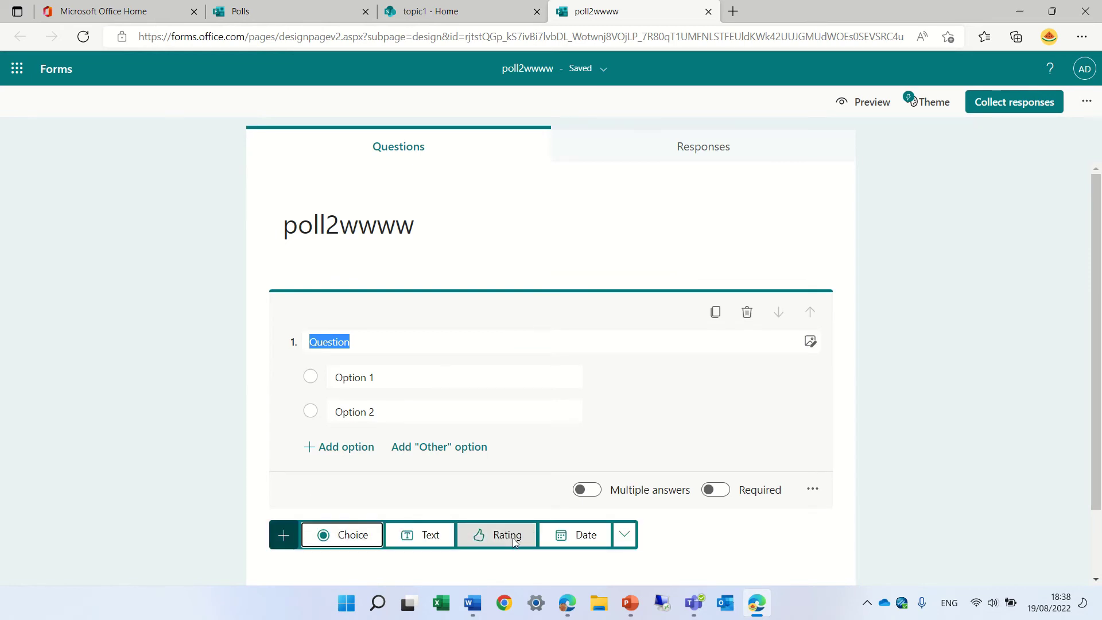
left_click(512, 539)
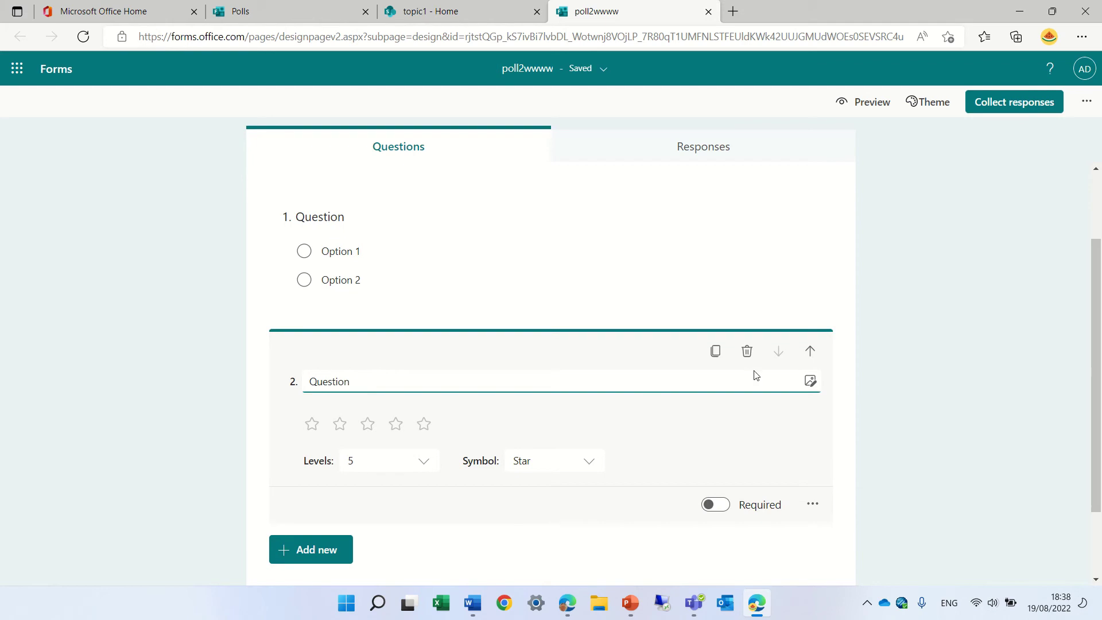
left_click(1030, 103)
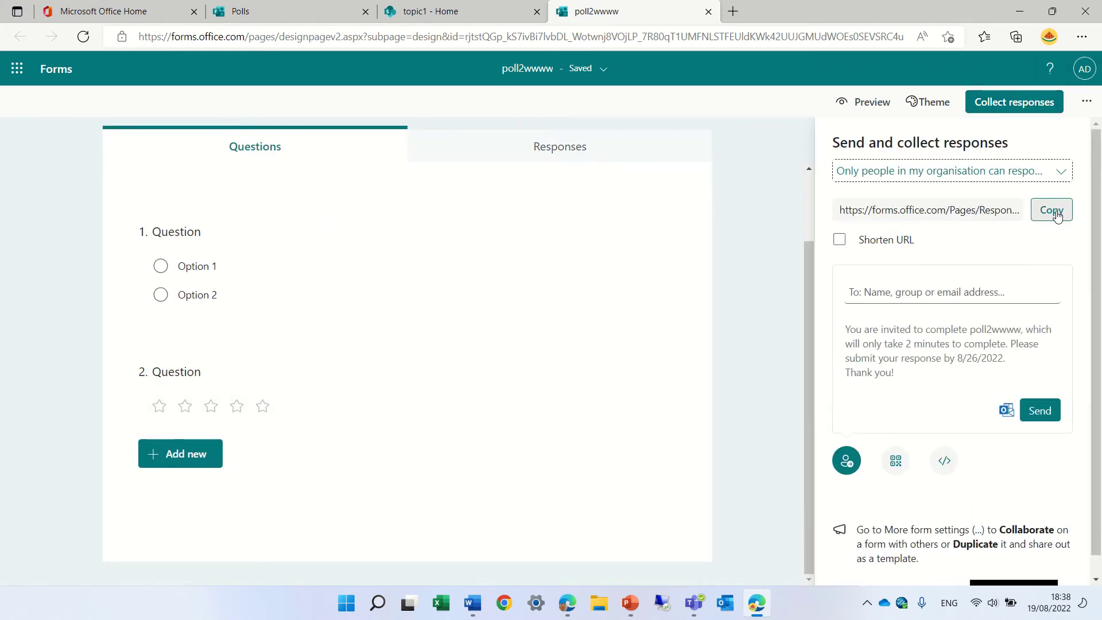
left_click(1052, 211)
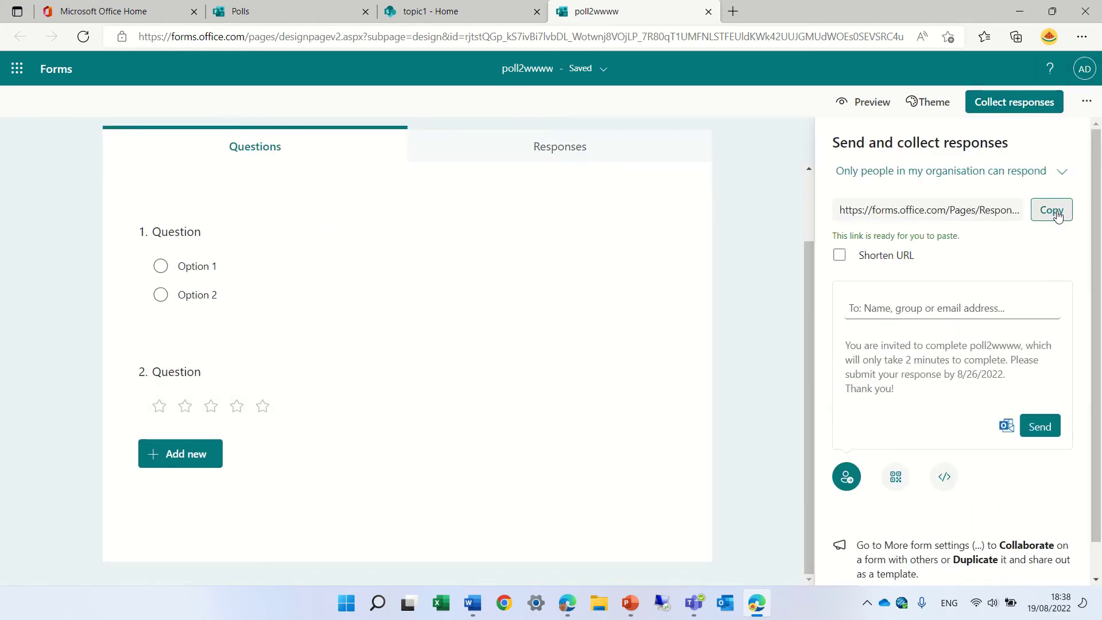
Embed poll2wwww on the topic1 page by confirming its web address, then close the settings pane.
left_click(480, 15)
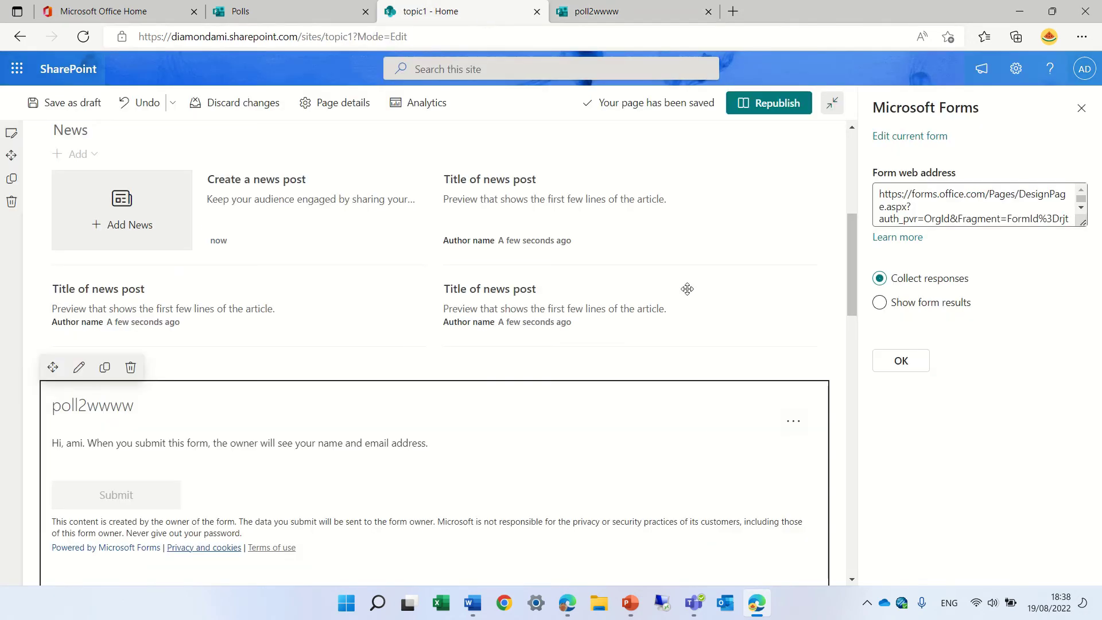
left_click(1073, 220)
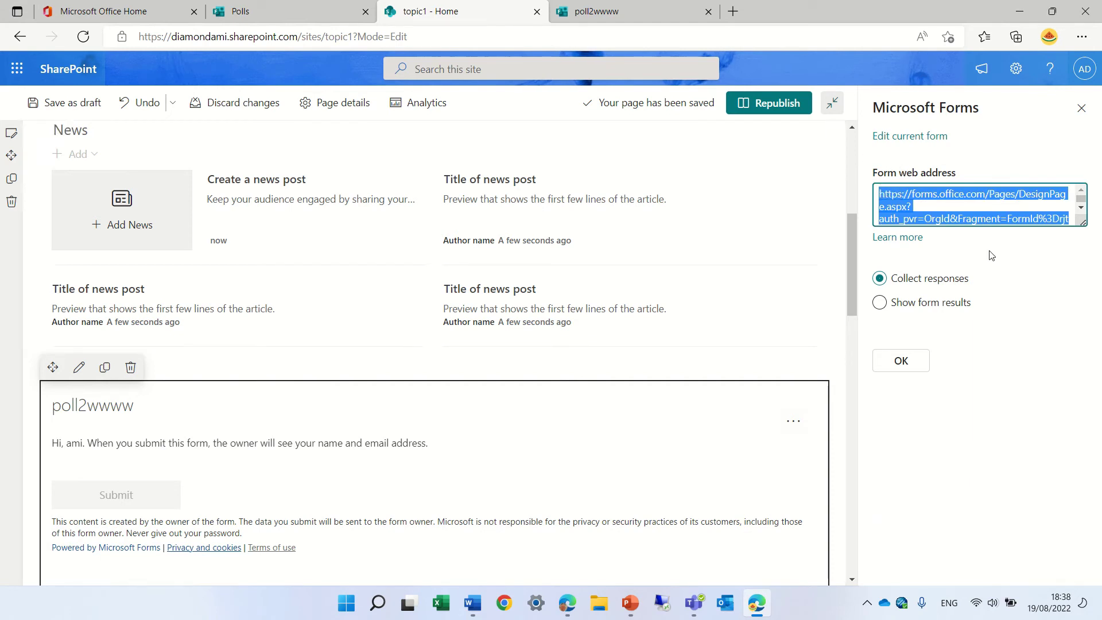
left_click(909, 369)
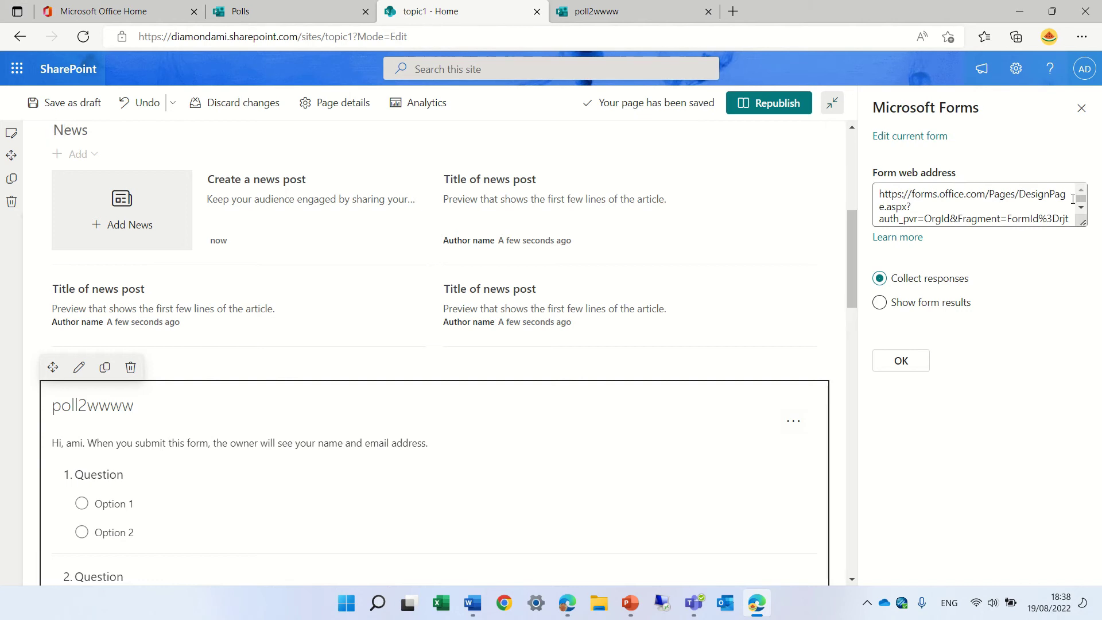
left_click(1082, 110)
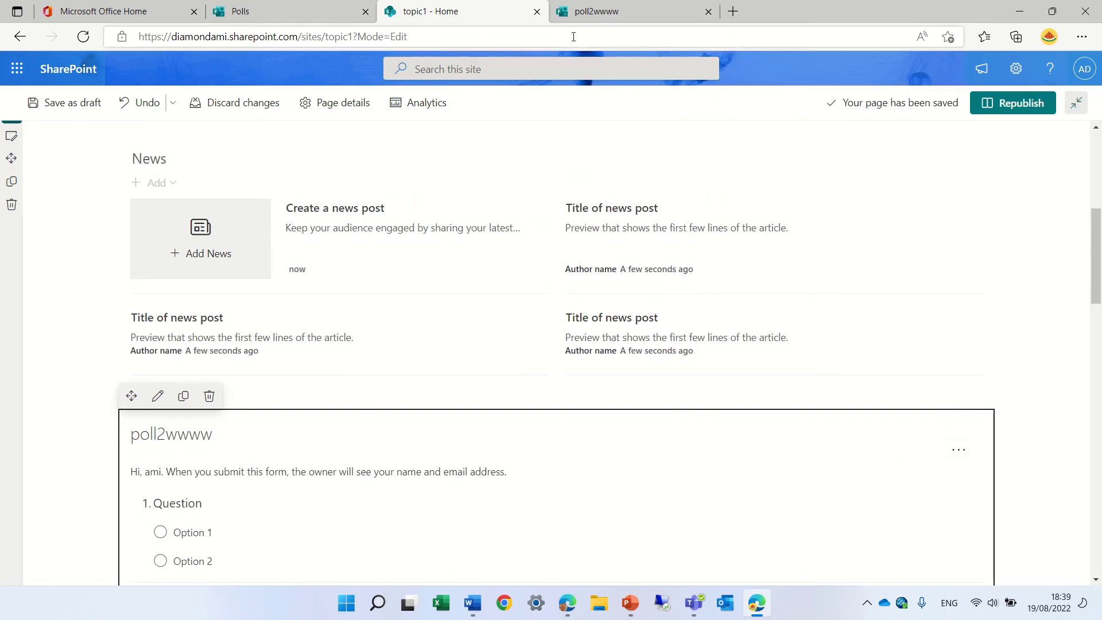
Open the Demo 1960 site via Office Home's app launcher and the SharePoint start page.
left_click(149, 12)
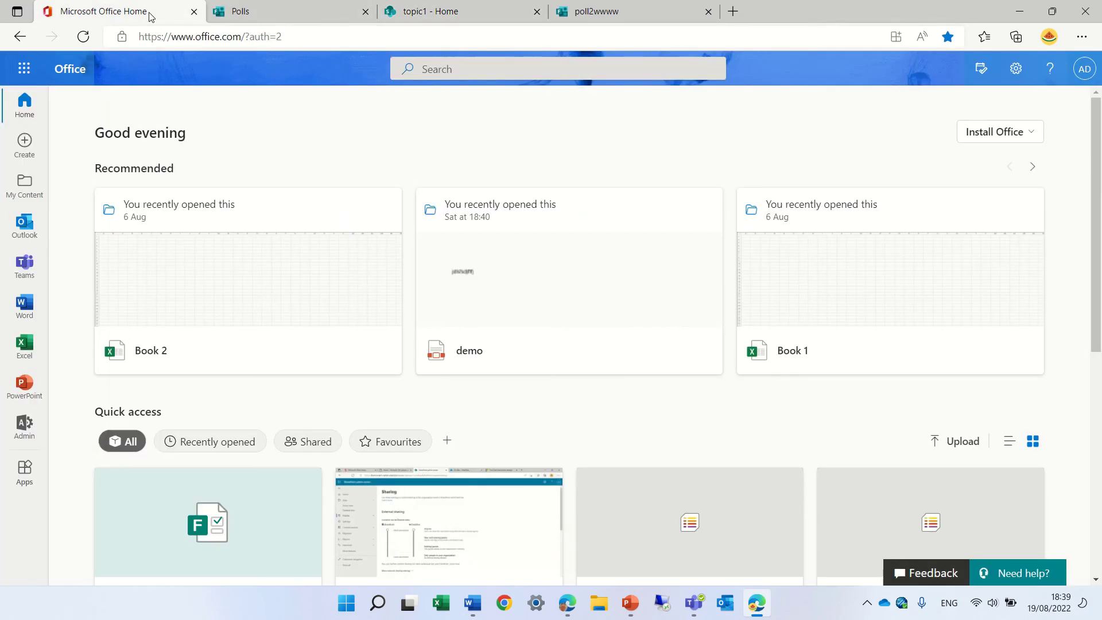
left_click(24, 69)
left_click(63, 267)
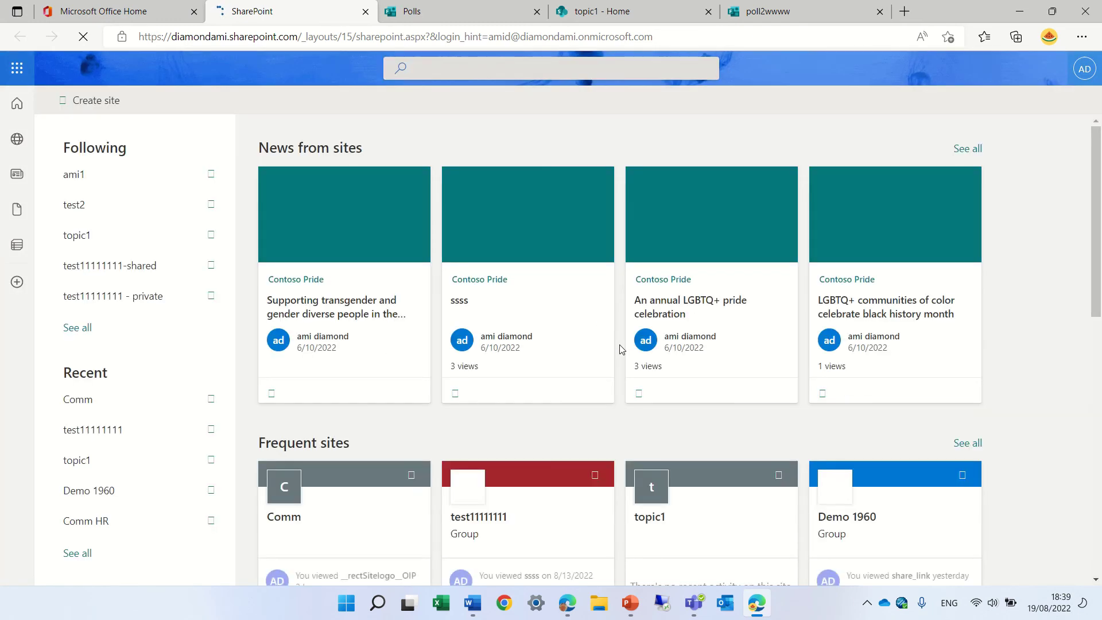
left_click(848, 520)
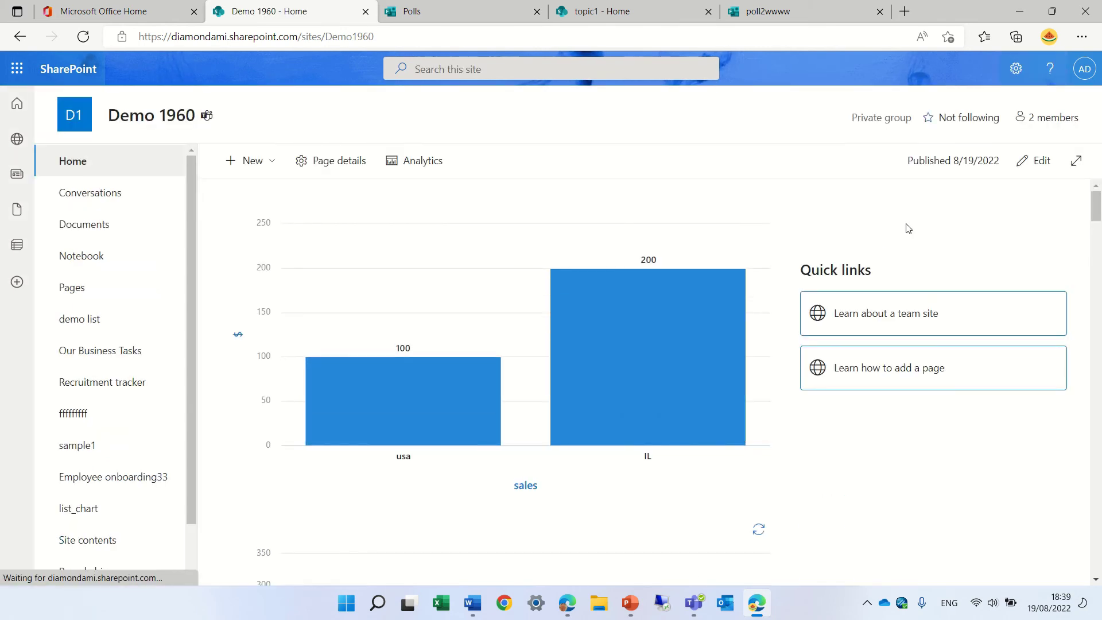
Edit the Demo 1960 home page and try Add existing form on the Microsoft Forms web part, leaving it empty.
left_click(1042, 162)
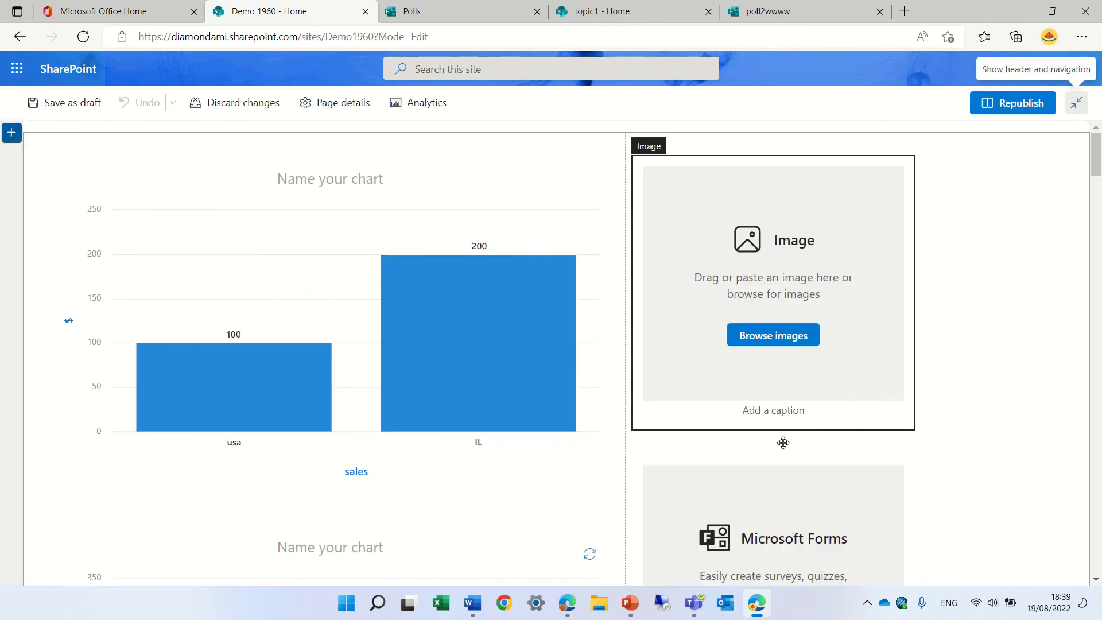
left_click(801, 482)
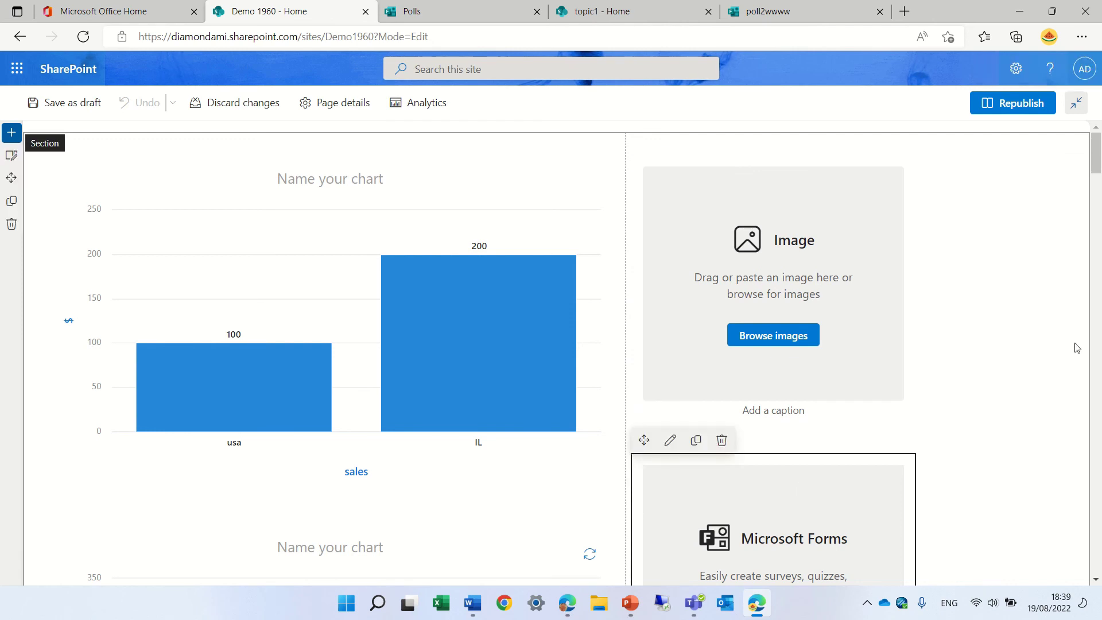
scroll(1096, 183, "down", 4)
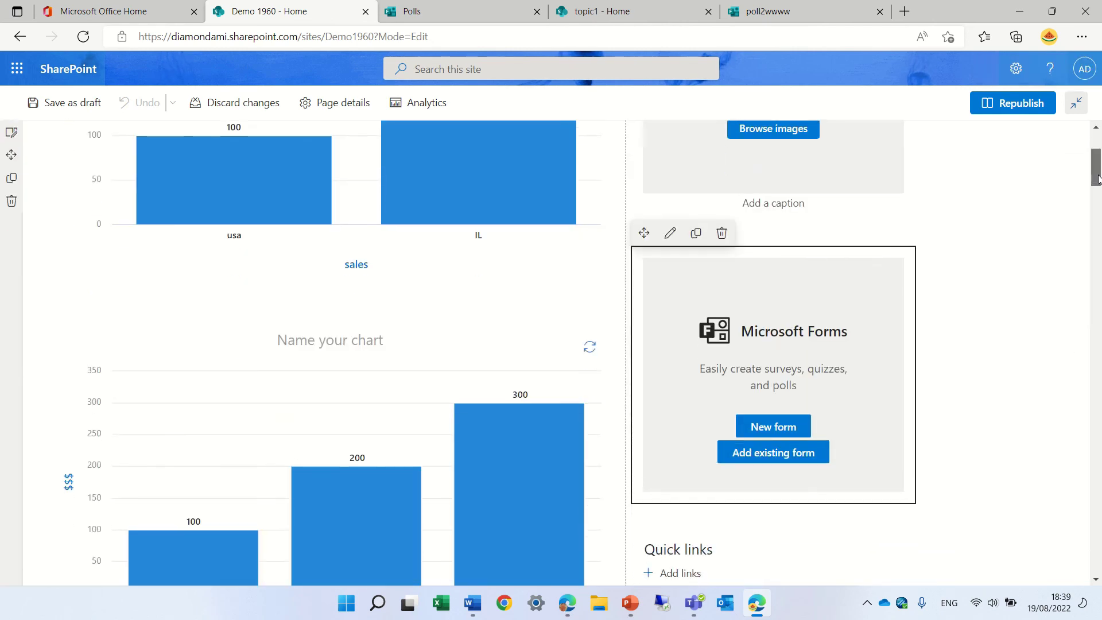
left_click(802, 445)
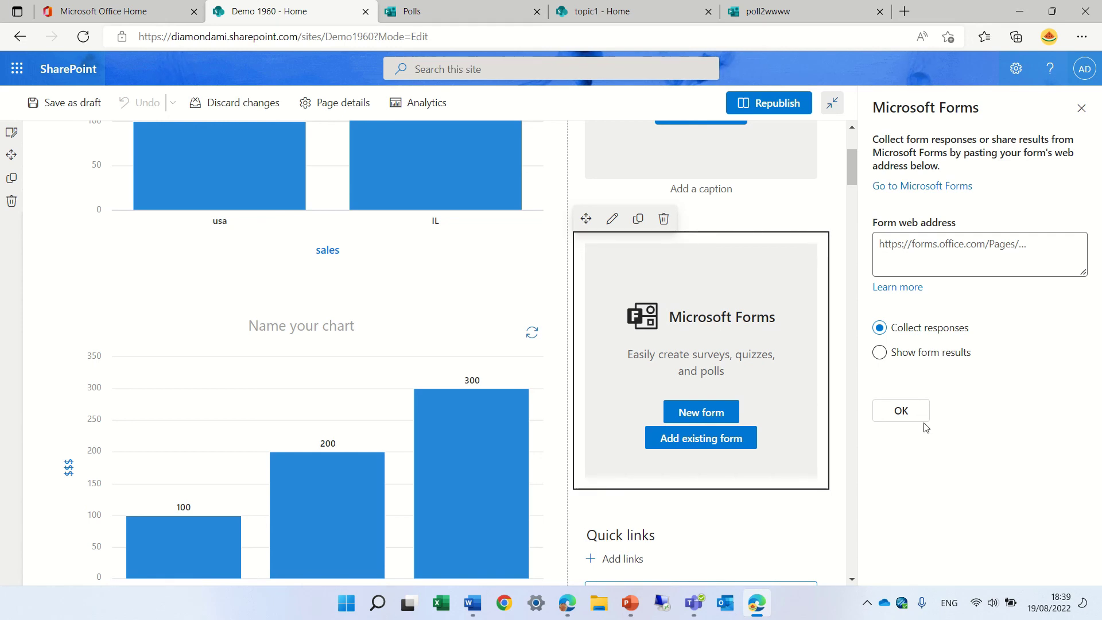
left_click(1082, 109)
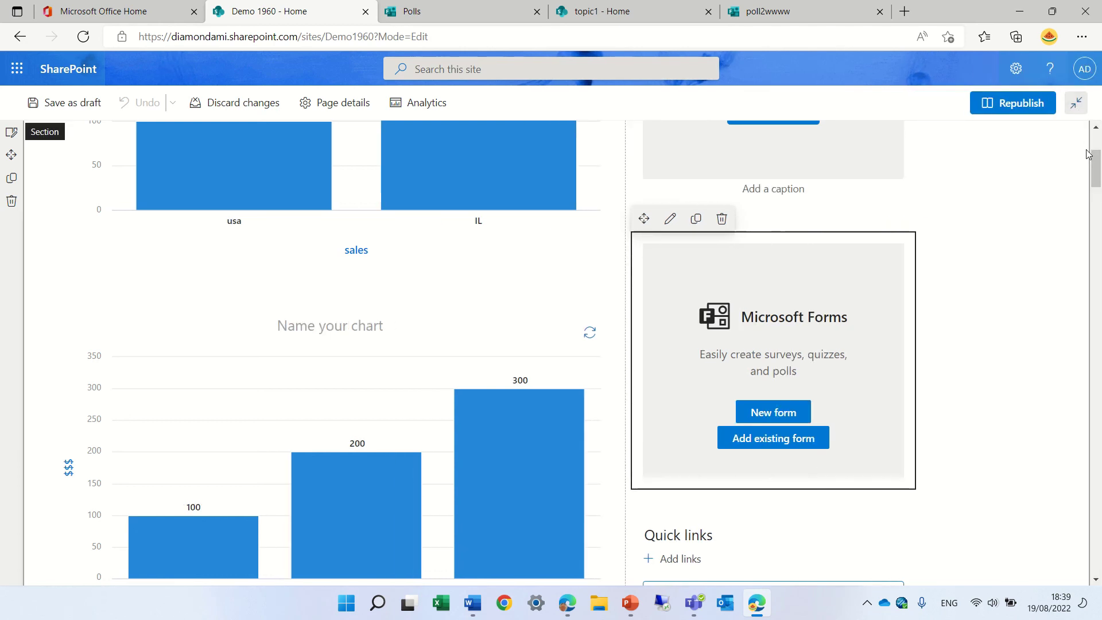
left_click_drag(1099, 168, 1098, 151)
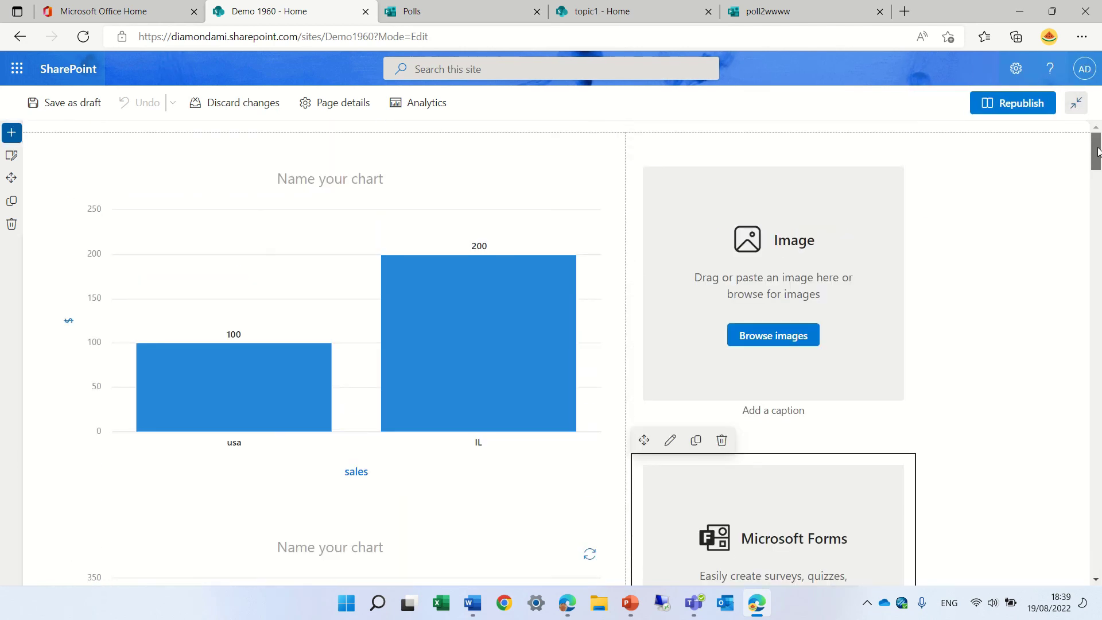